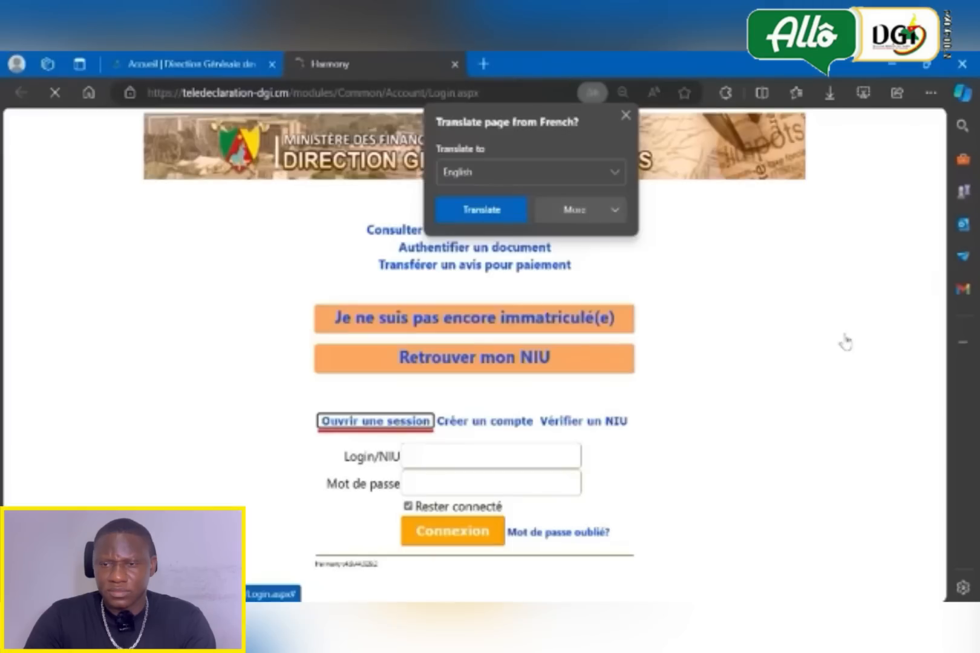
- Dismiss the translation offer and start a new taxpayer registration as a personne physique, certifying awareness of the legal provisions
left_click(627, 116)
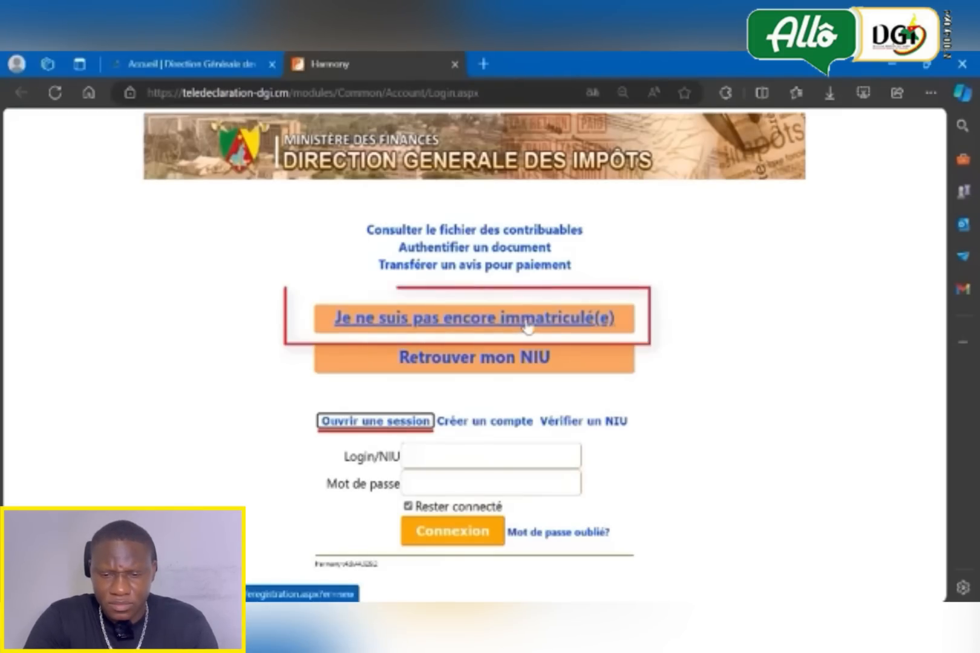
left_click(527, 327)
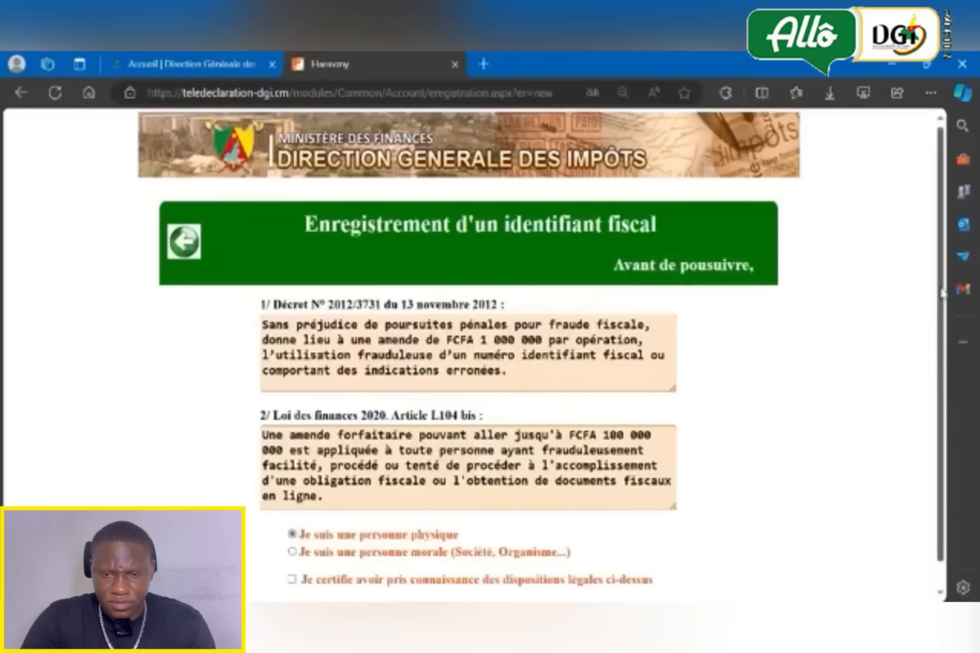
left_click_drag(942, 291, 947, 359)
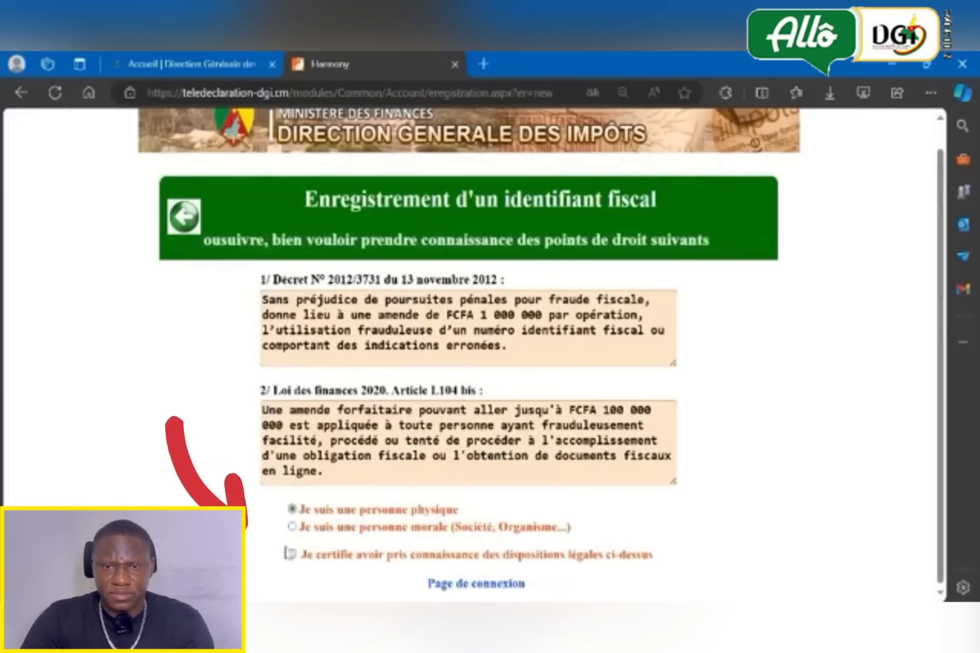
left_click(293, 555)
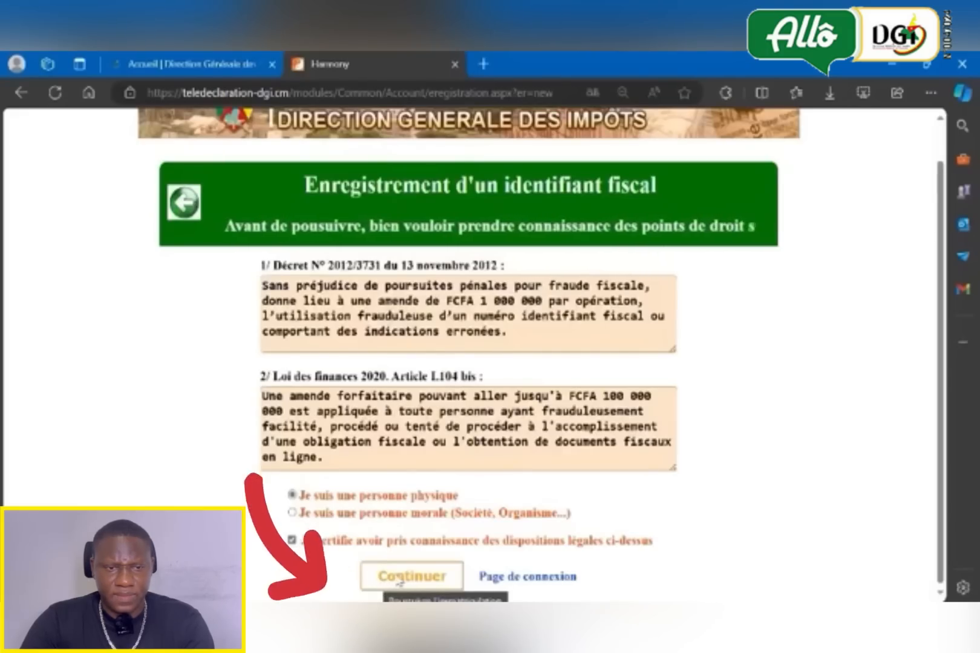
left_click(400, 579)
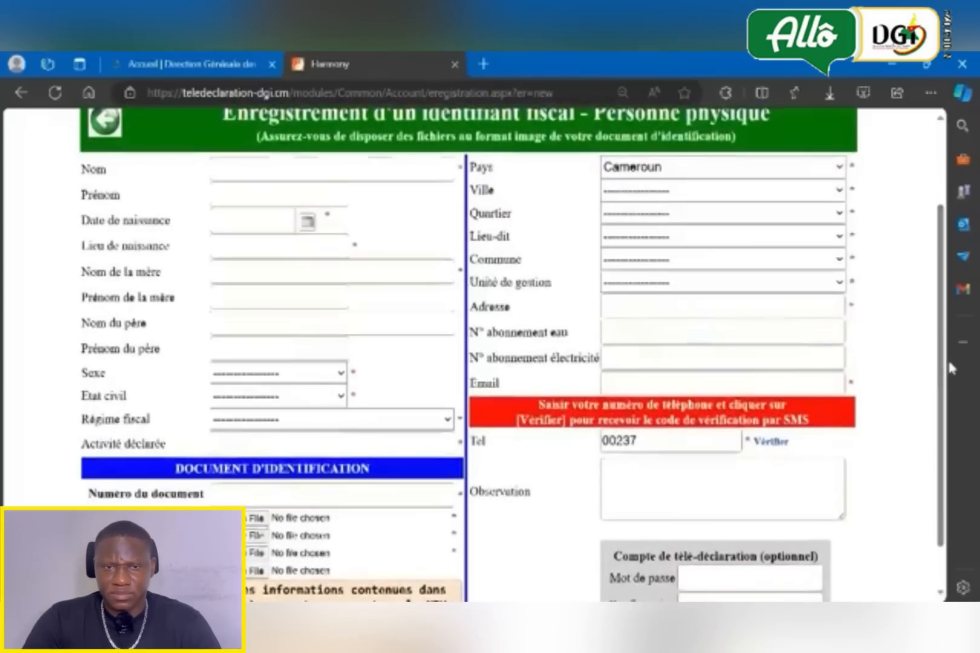
- Examine the personne physique registration form for its required fields, phone verification and optional télé-déclaration account section
left_click_drag(950, 369, 946, 387)
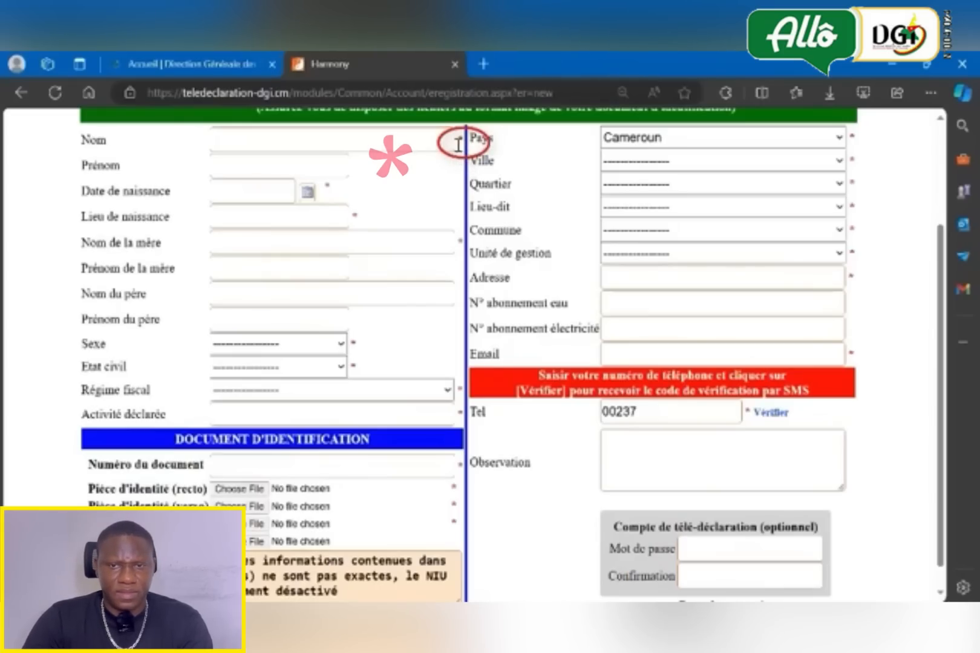
mouse_move(459, 144)
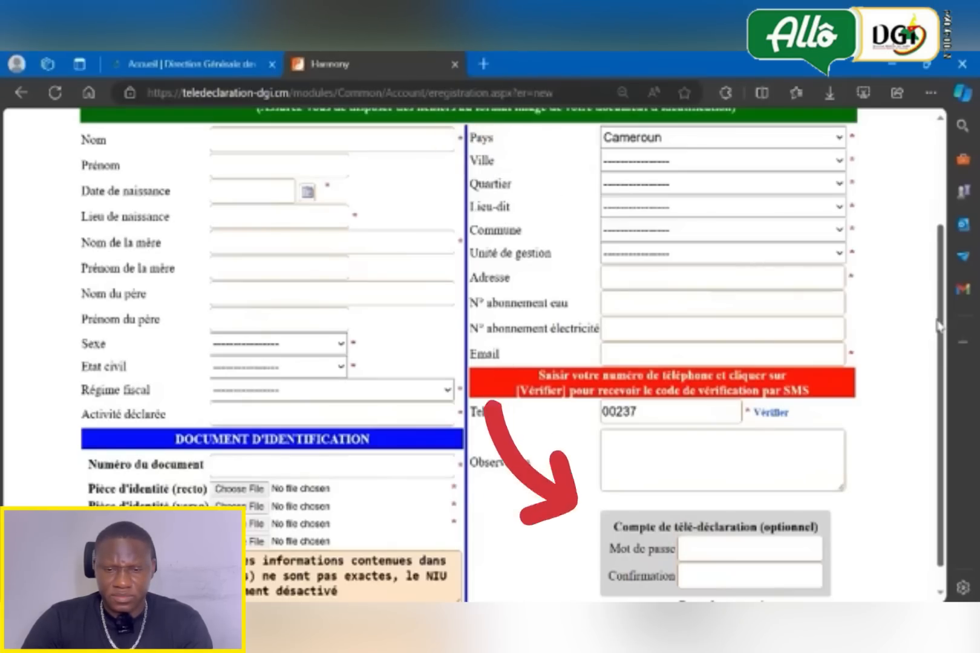
scroll(817, 424, "down", 1)
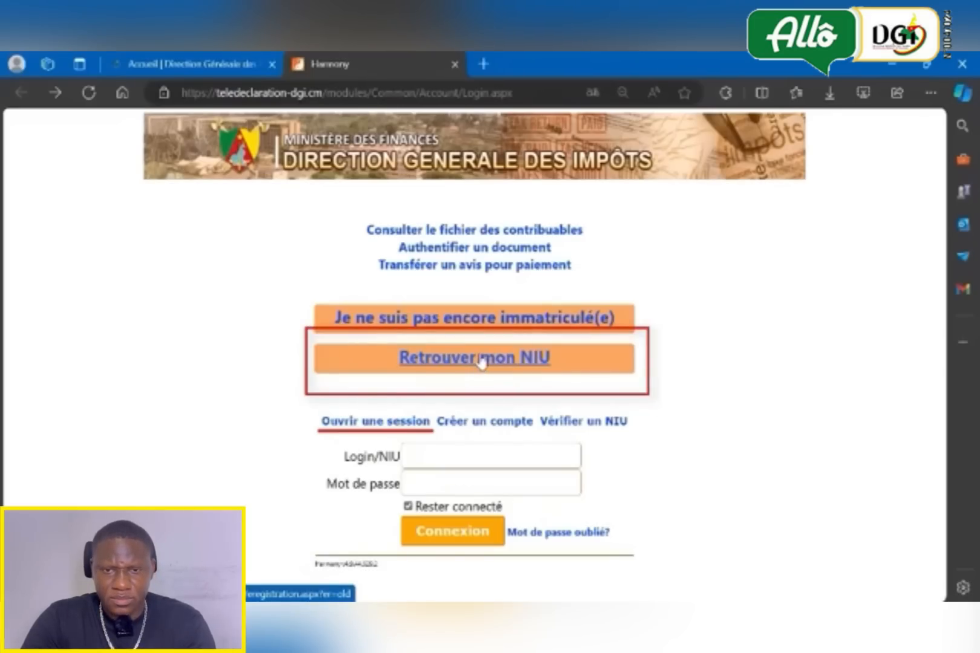
- View the NIU lookup page and the forgotten-password page, returning to the login page after each
left_click(481, 362)
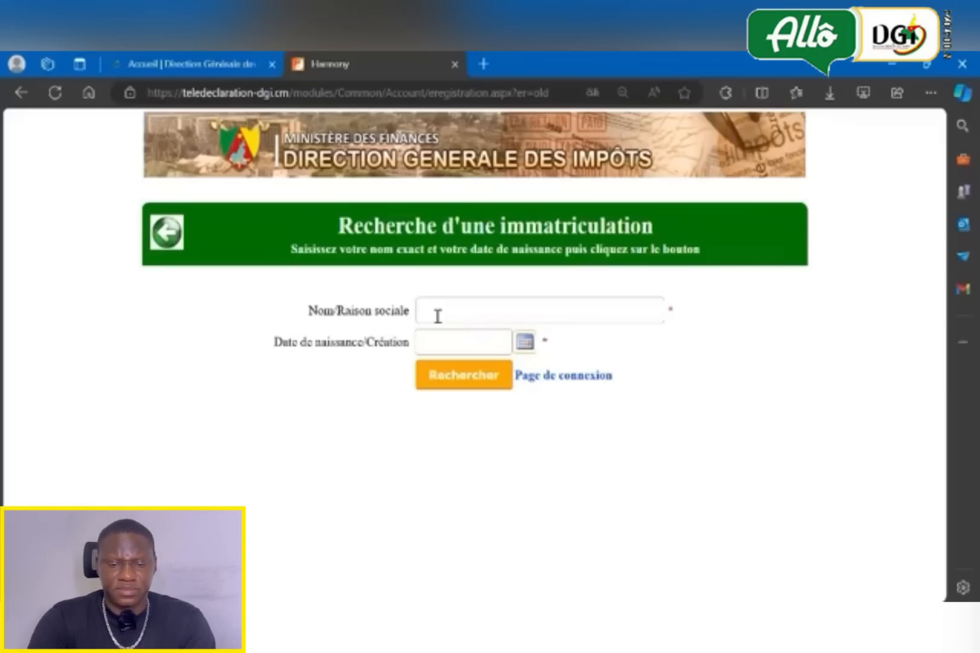
left_click(20, 92)
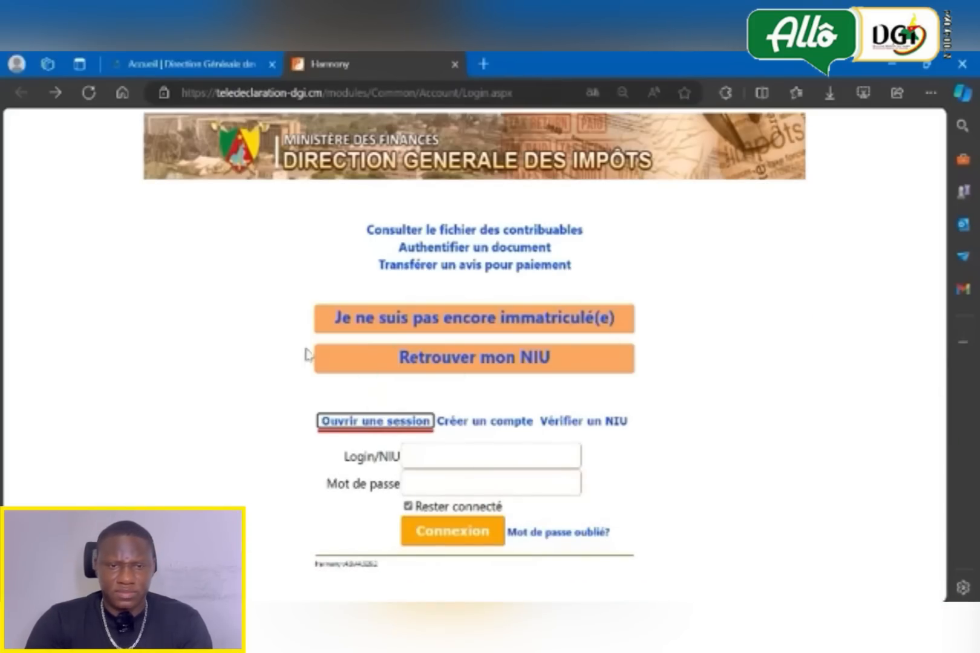
left_click(554, 536)
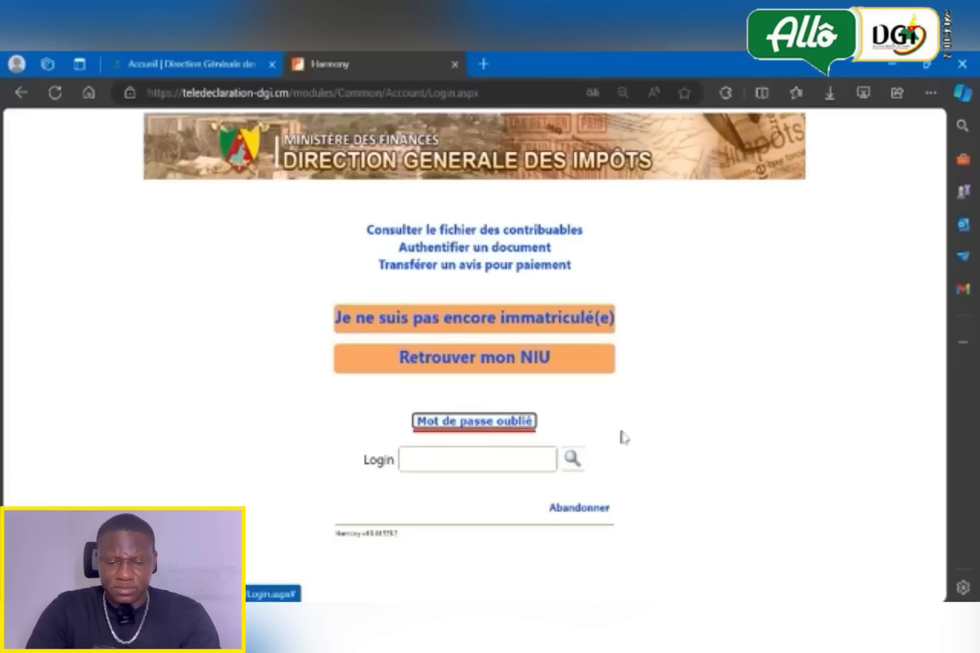
left_click(23, 94)
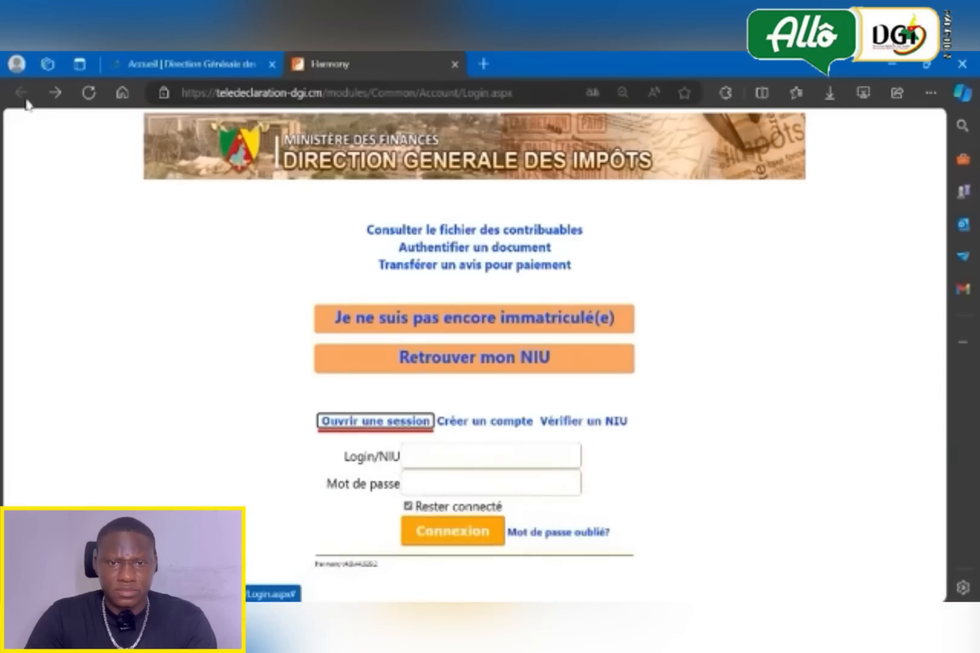
- Log in to the tax portal by entering the taxpayer's NIU and the account password
left_click(431, 458)
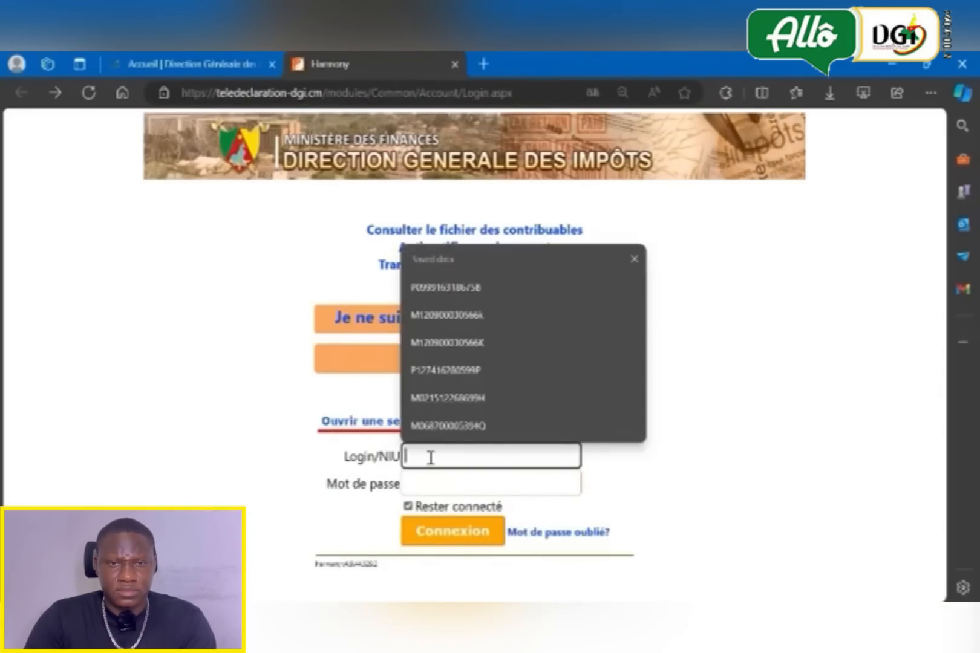
key("ctrl+v")
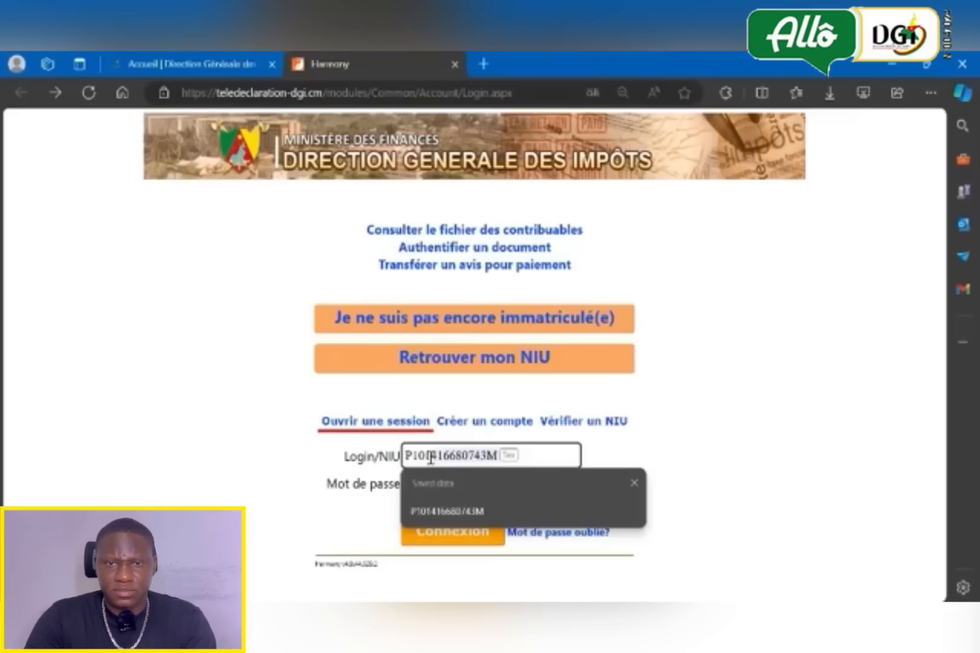
key("Tab")
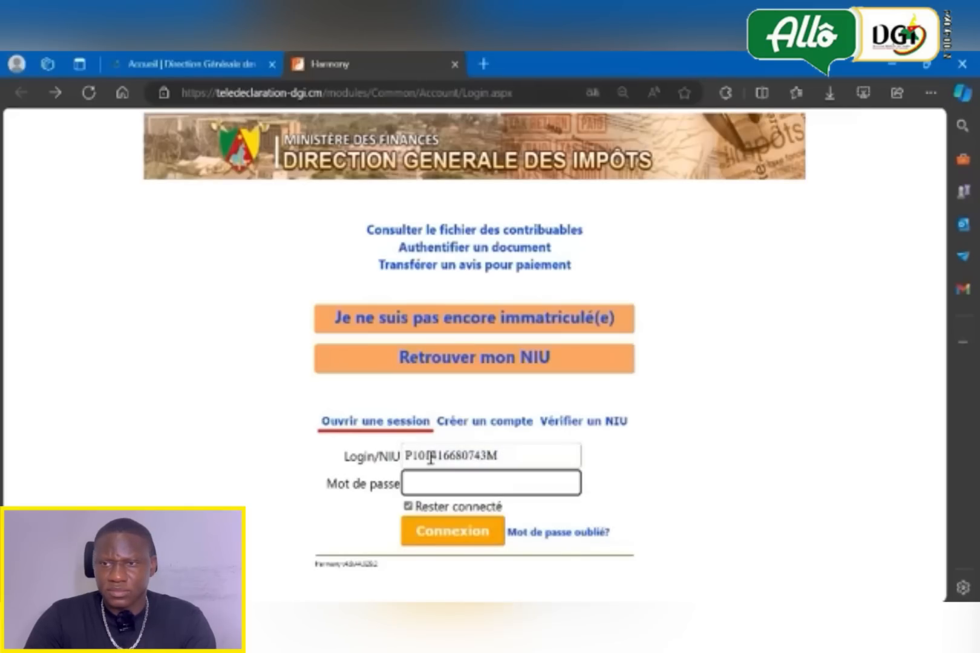
key("ctrl+v")
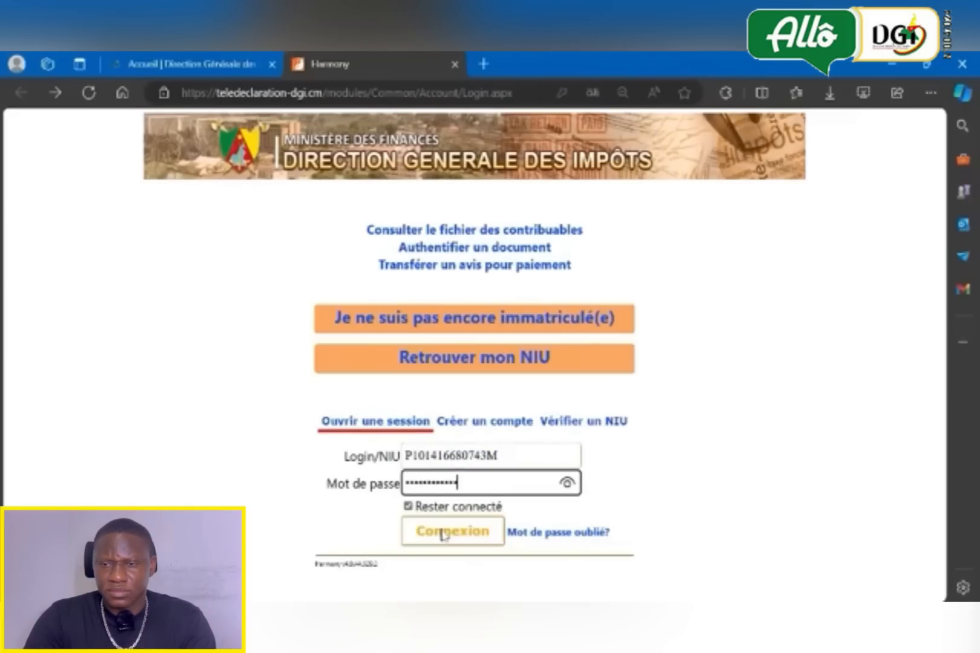
left_click(444, 531)
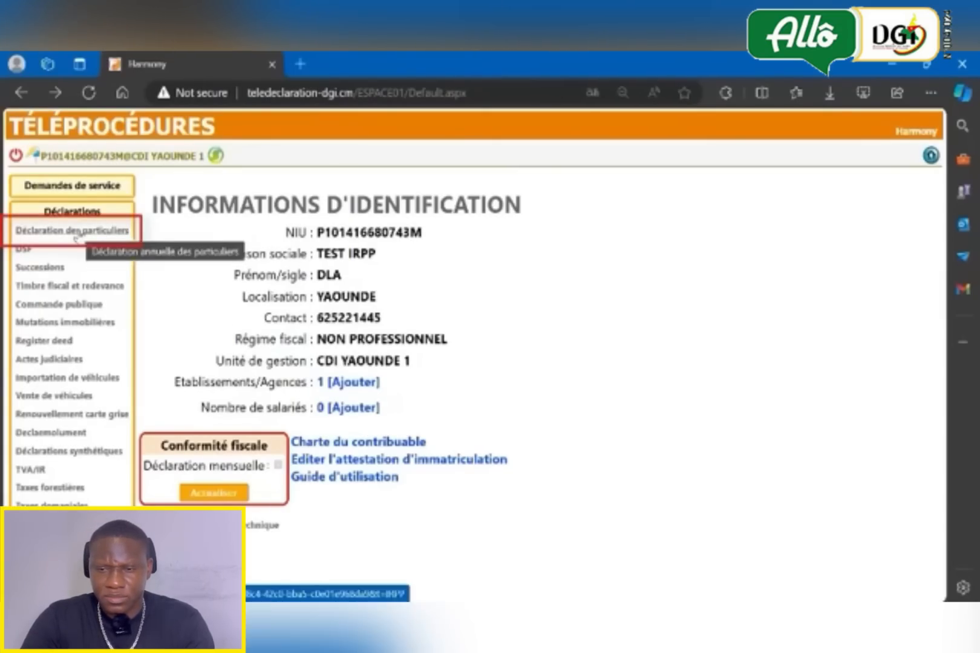
- Create a new declaration through Déclaration des particuliers and open its "Déclaration annuelle des particuliers" form
left_click(76, 237)
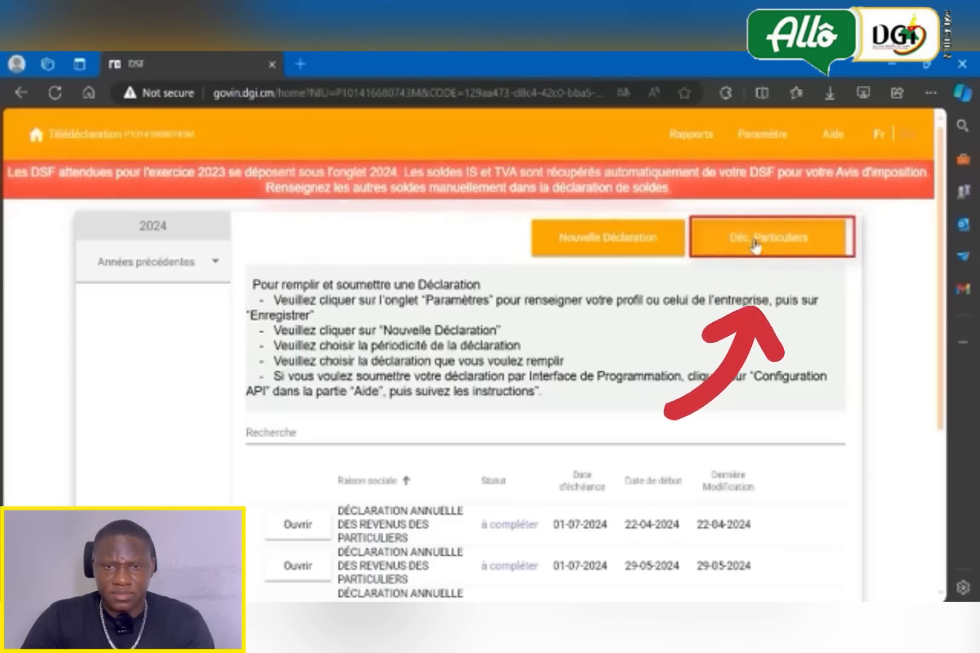
left_click(755, 242)
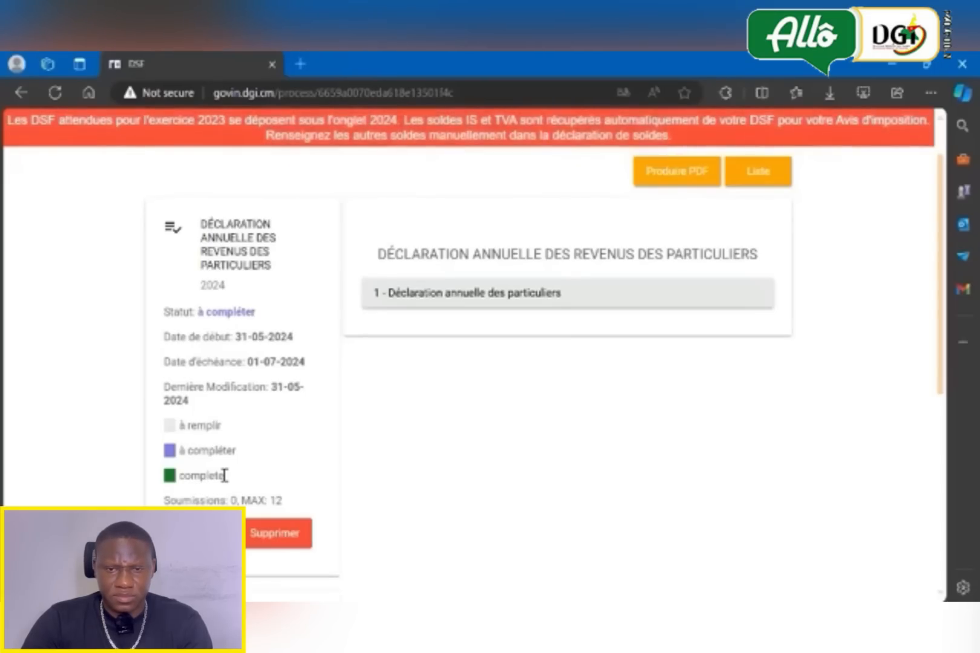
left_click(456, 296)
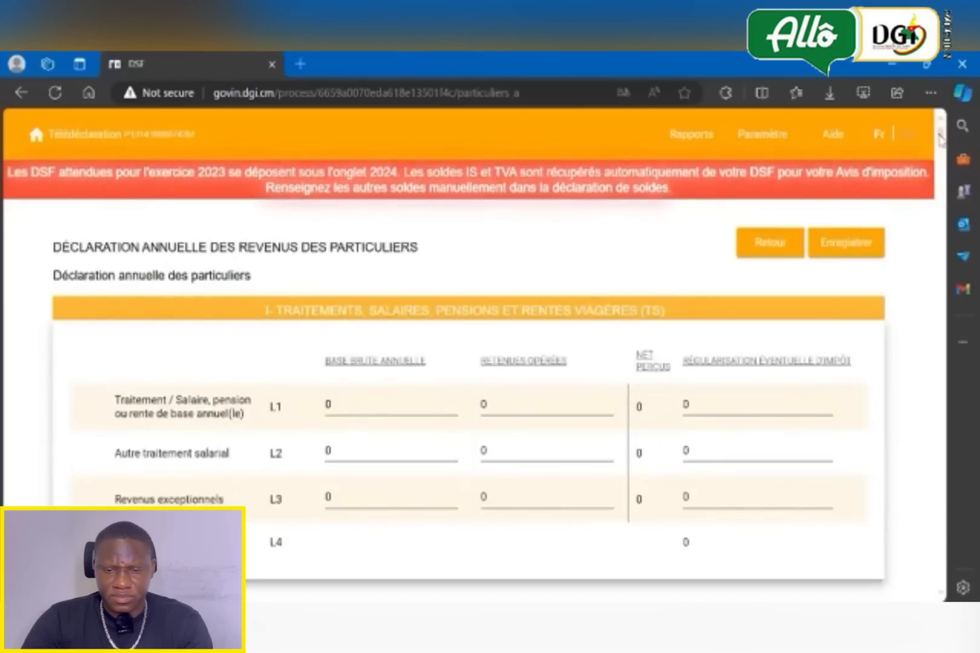
- On line L1 of the salaries and pensions section, set the base brute annuelle to 5900000 and the retenues opérées to 2540000
scroll(939, 138, "down", 1)
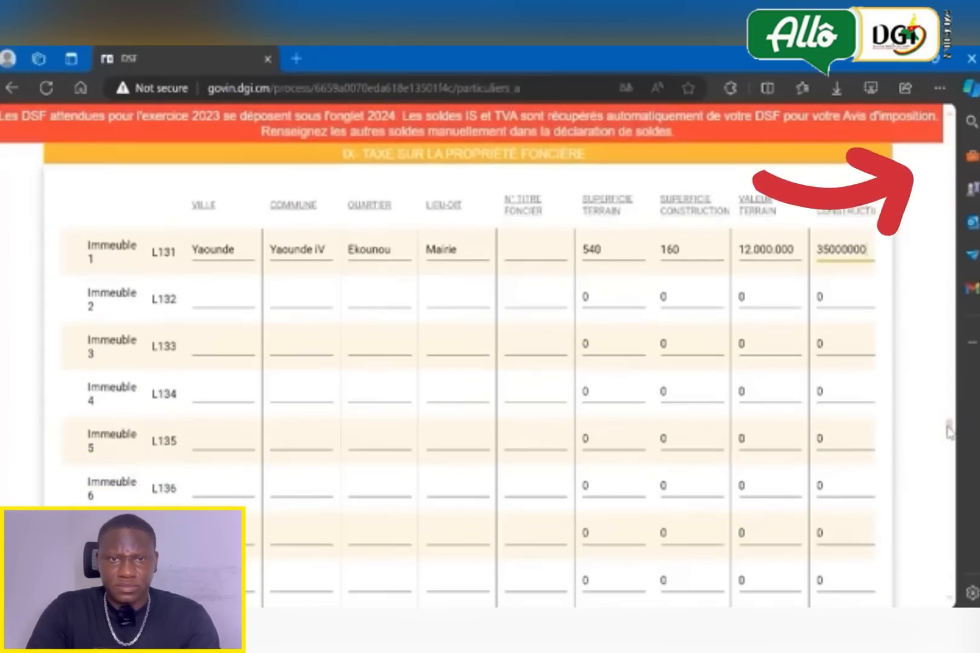
left_click_drag(949, 432, 950, 463)
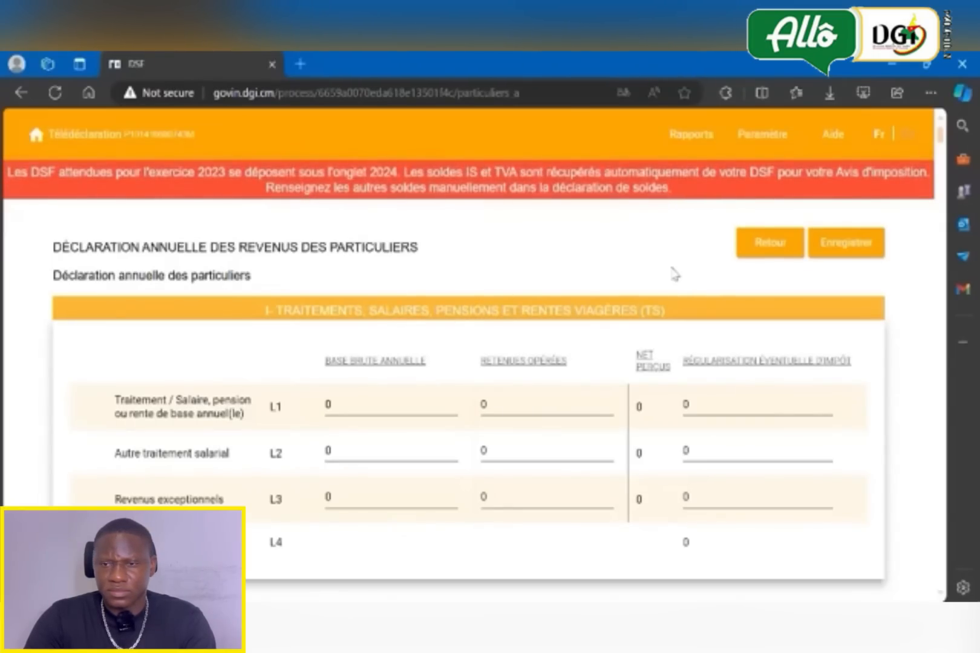
left_click(366, 403)
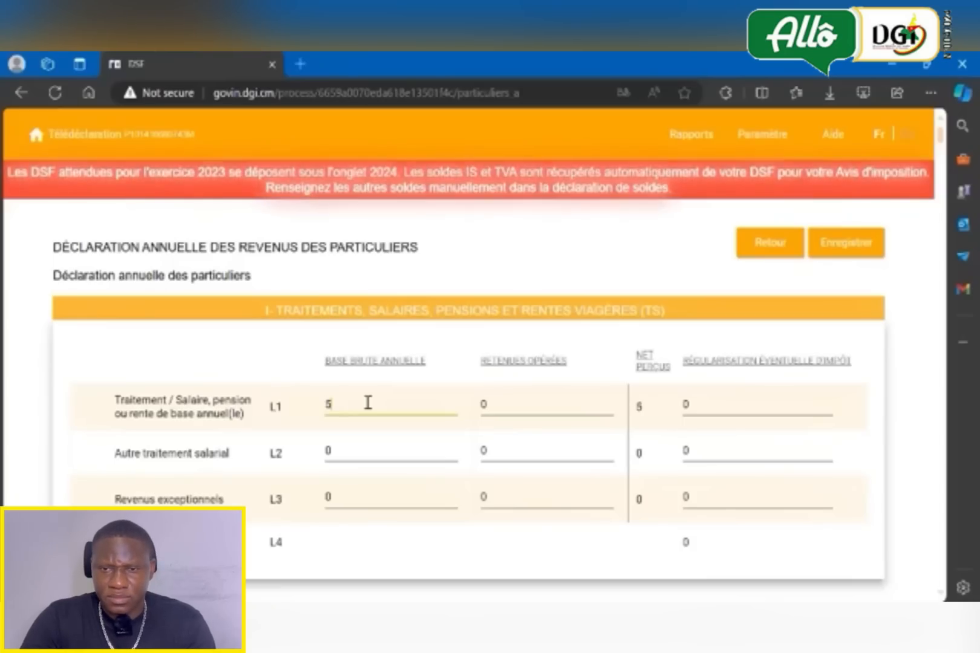
type("900000")
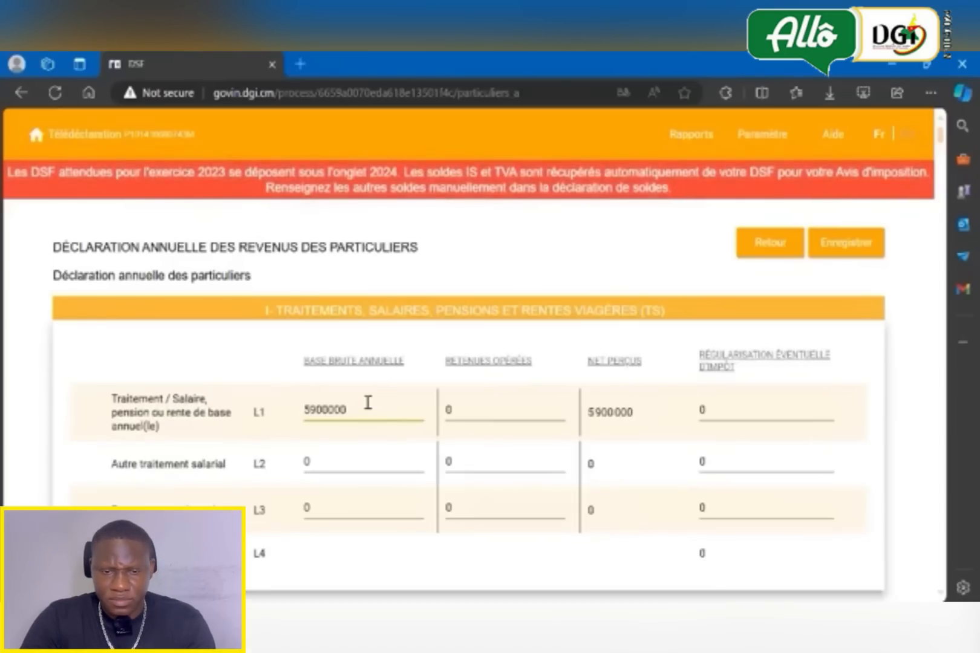
left_click(462, 407)
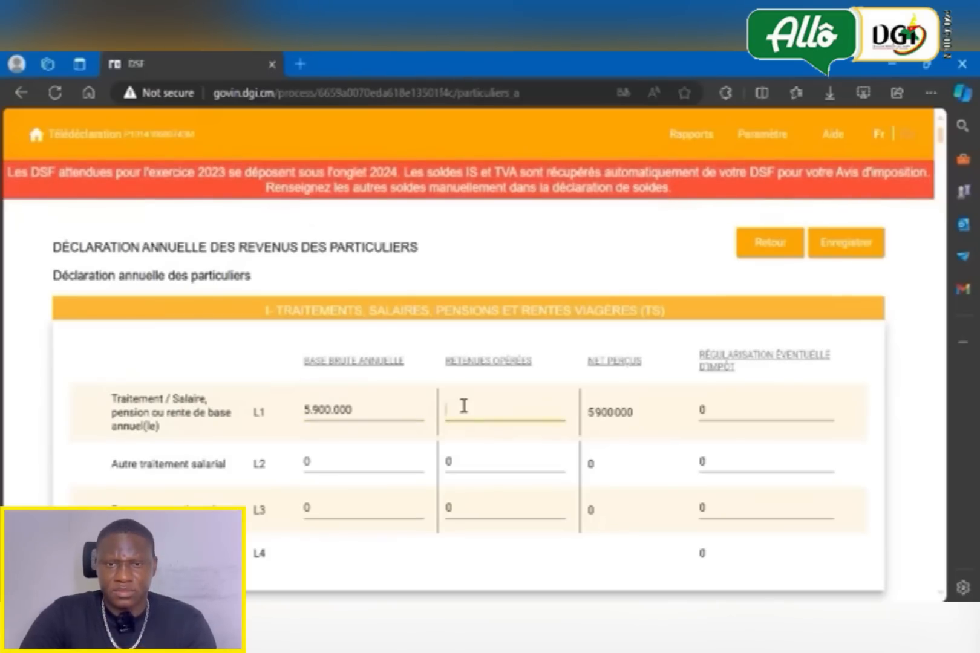
type("2")
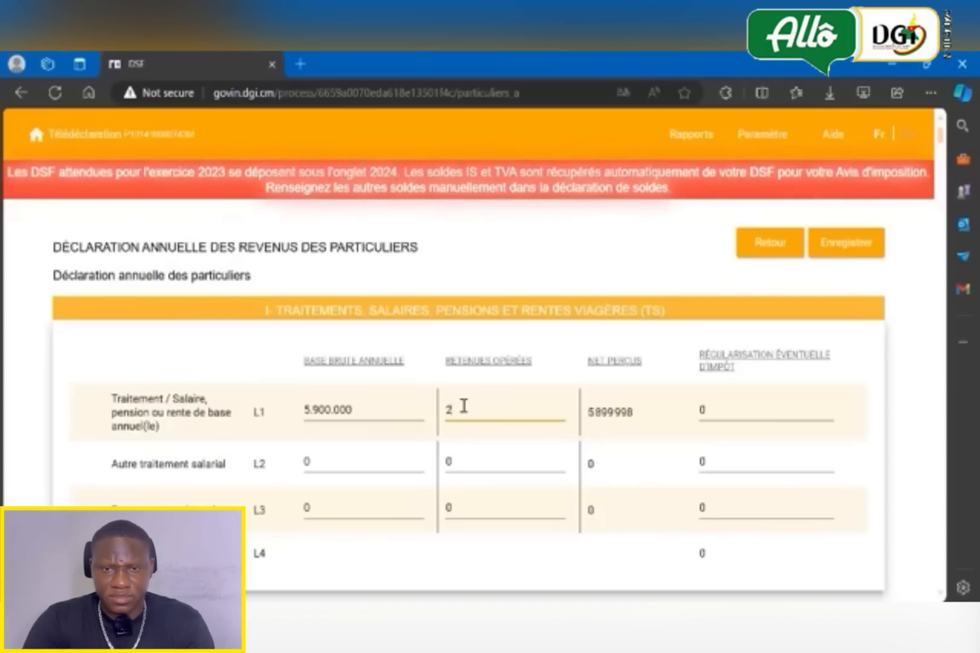
type("54000")
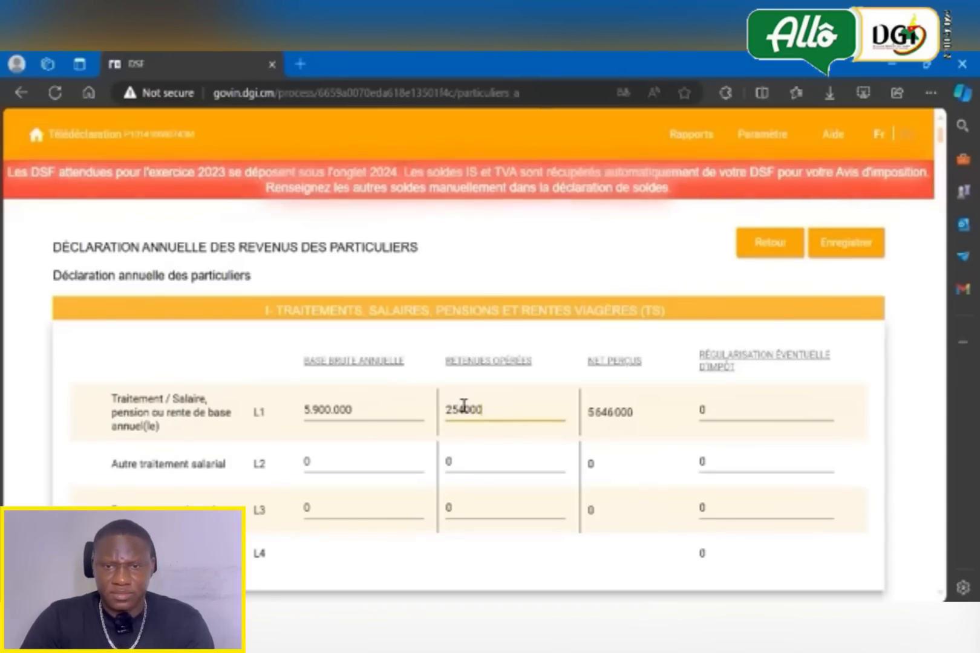
type("0")
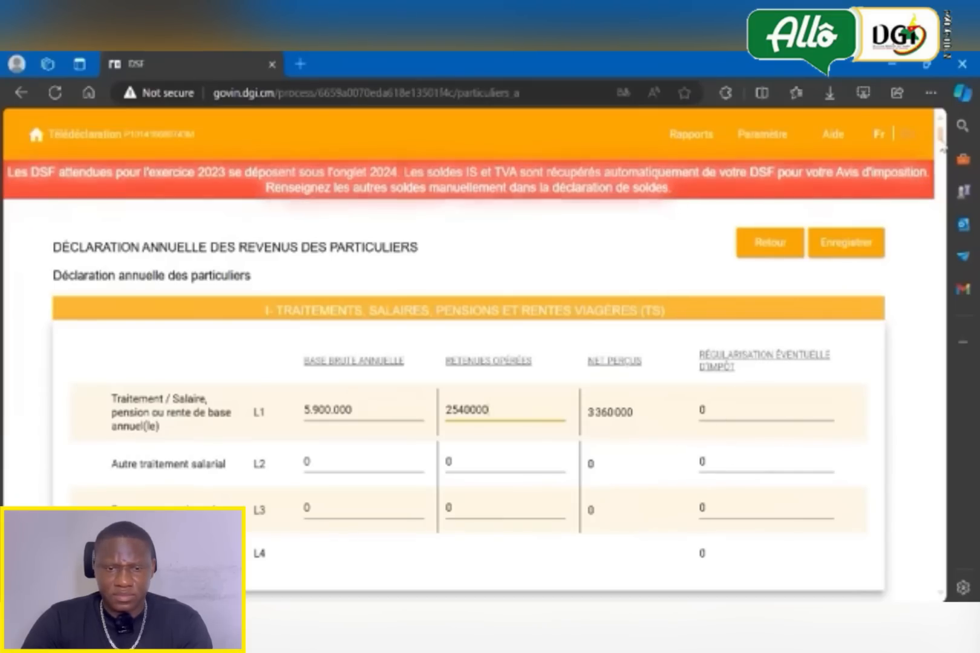
- In the property tax section, fill in Immeuble 1 with ville Yaounde, commune Yaounde IV, quartier Ekounou and lieu-dit Mairie
left_click_drag(941, 144, 942, 326)
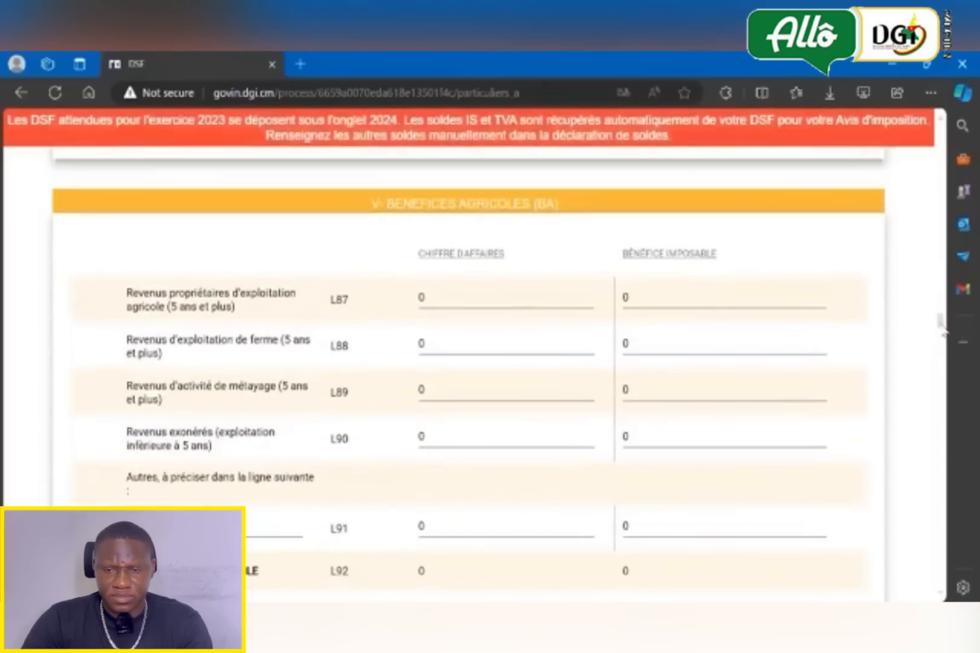
left_click_drag(943, 330, 943, 433)
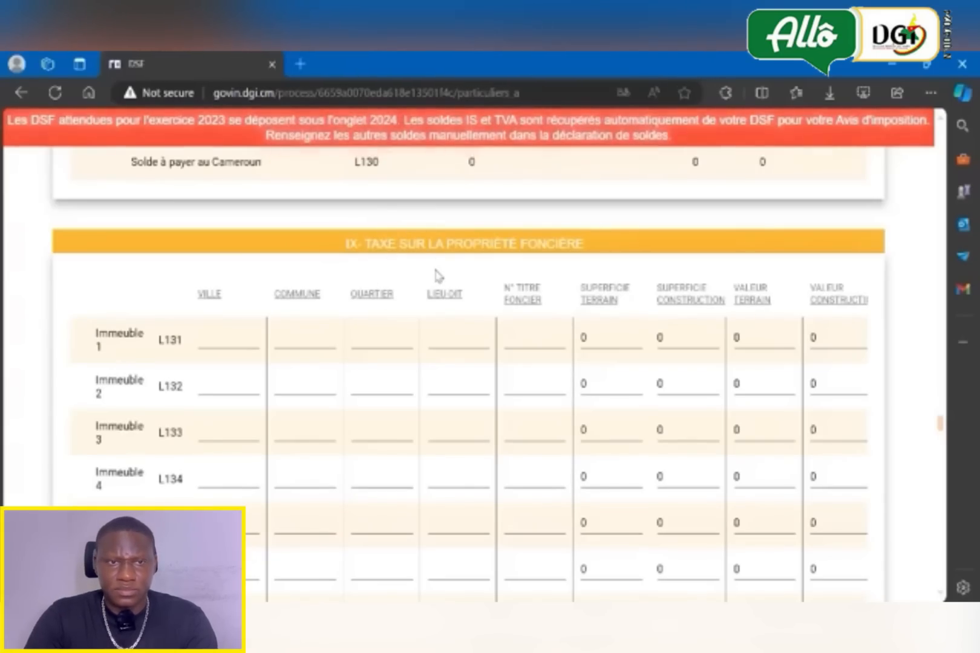
left_click(224, 337)
type("Ya")
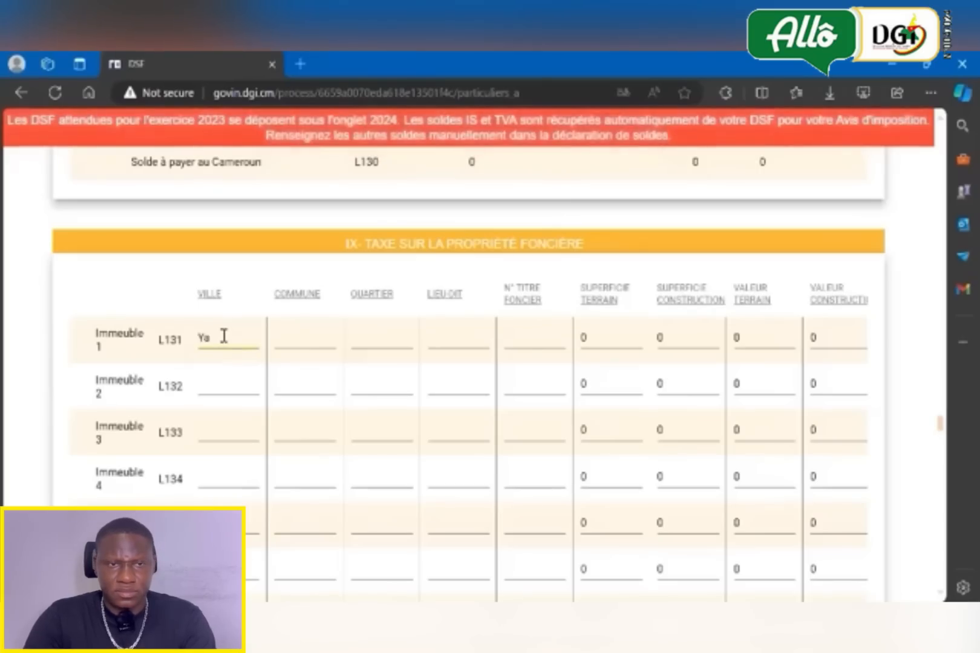
type("ounde")
left_click(280, 342)
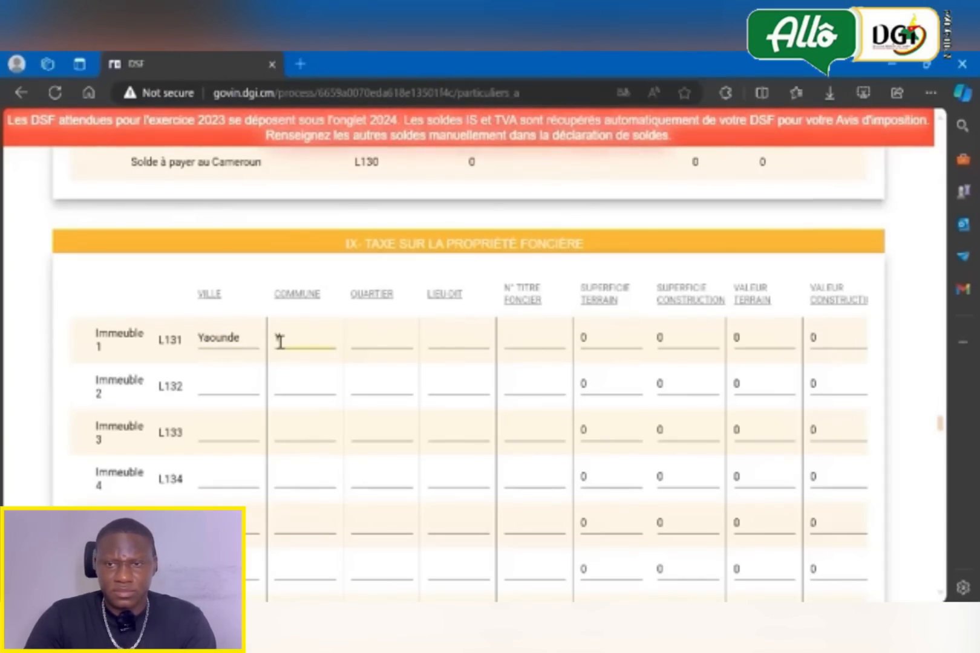
type("Yaounde IV")
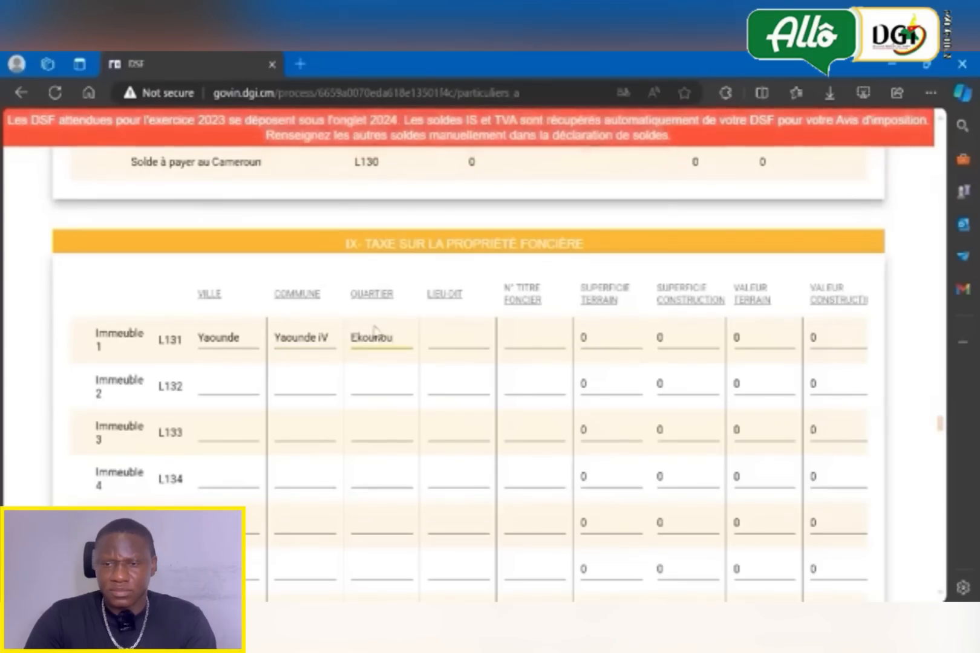
left_click(451, 338)
type("Mairie")
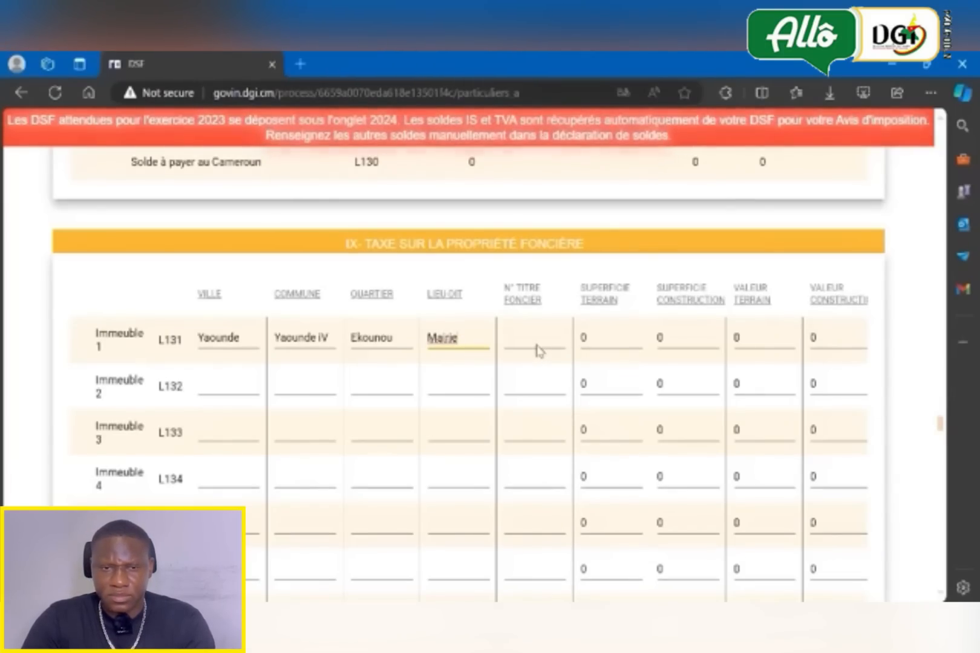
- For Immeuble 1 in the property tax section, set the superficie terrain to 540 and the superficie construction to 160
left_click(599, 342)
type("54")
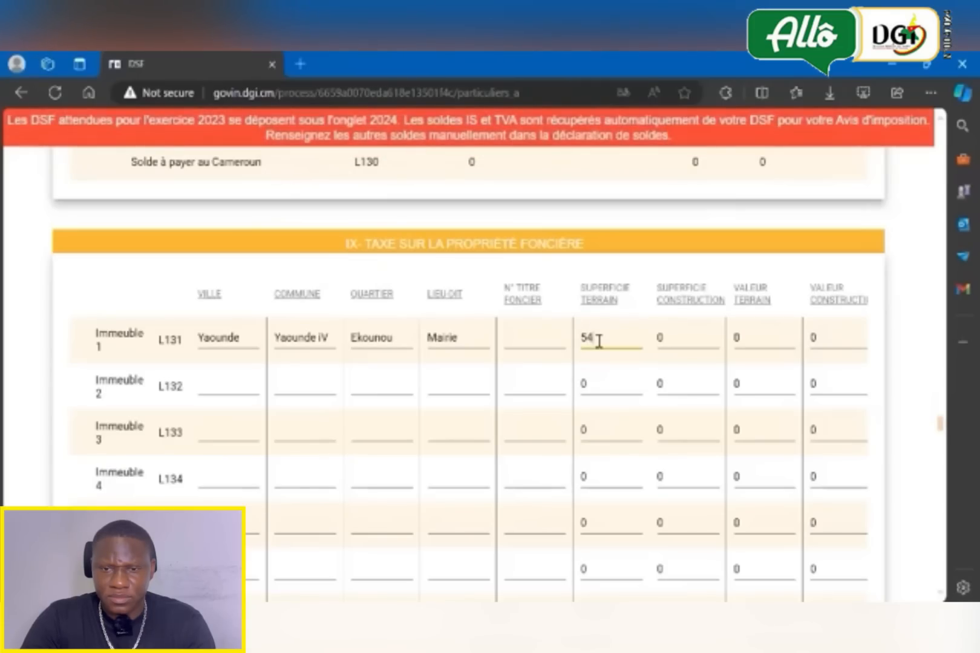
left_click(670, 333)
type("1")
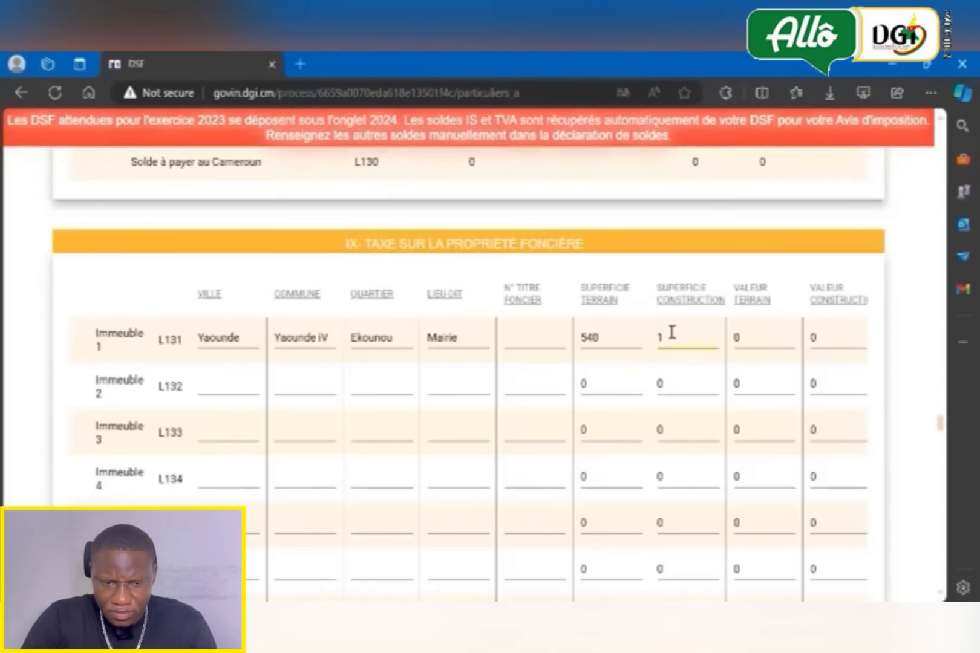
type("60")
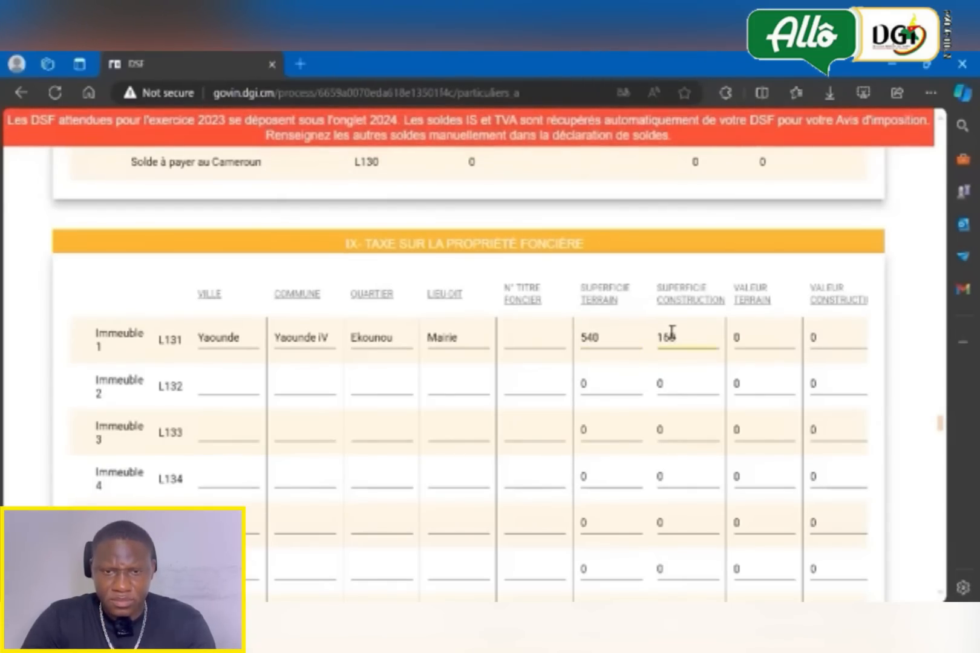
- For Immeuble 1, set the valeur terrain to 12000000 and the valeur construction to 35000000
left_click(751, 336)
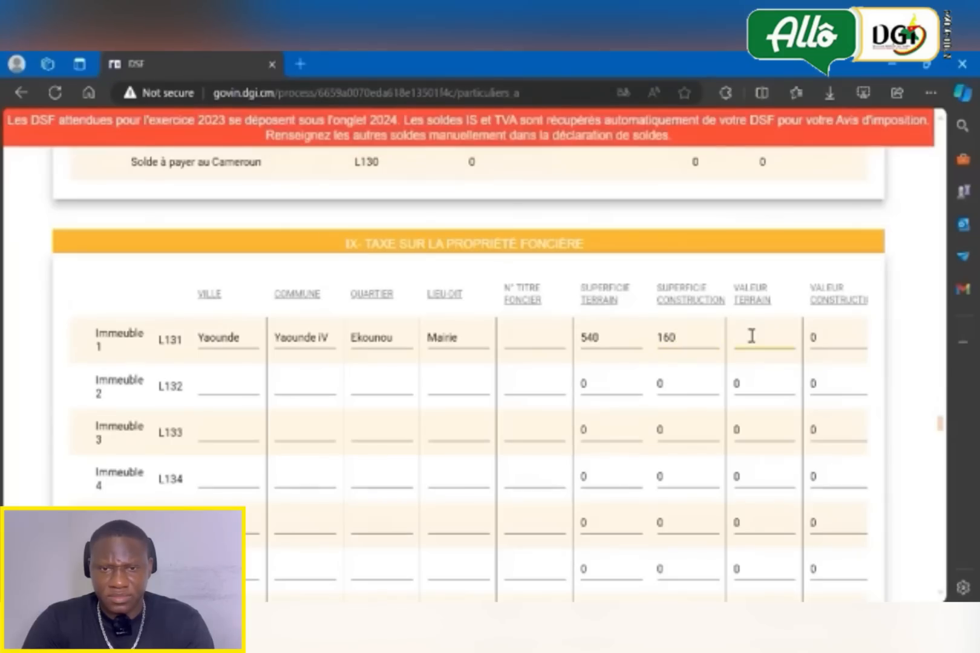
type("12000000")
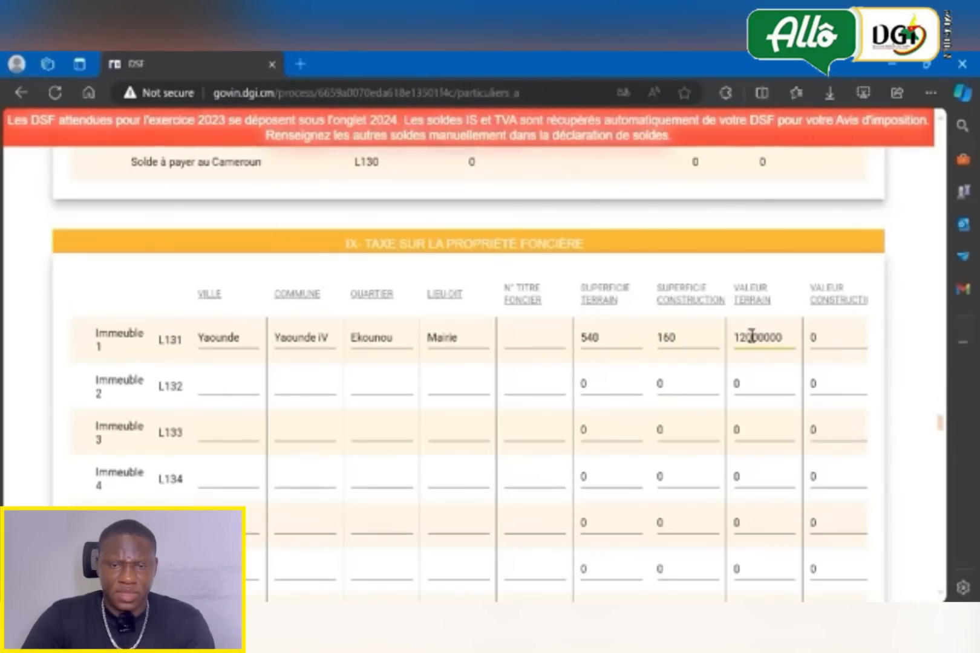
left_click(820, 338)
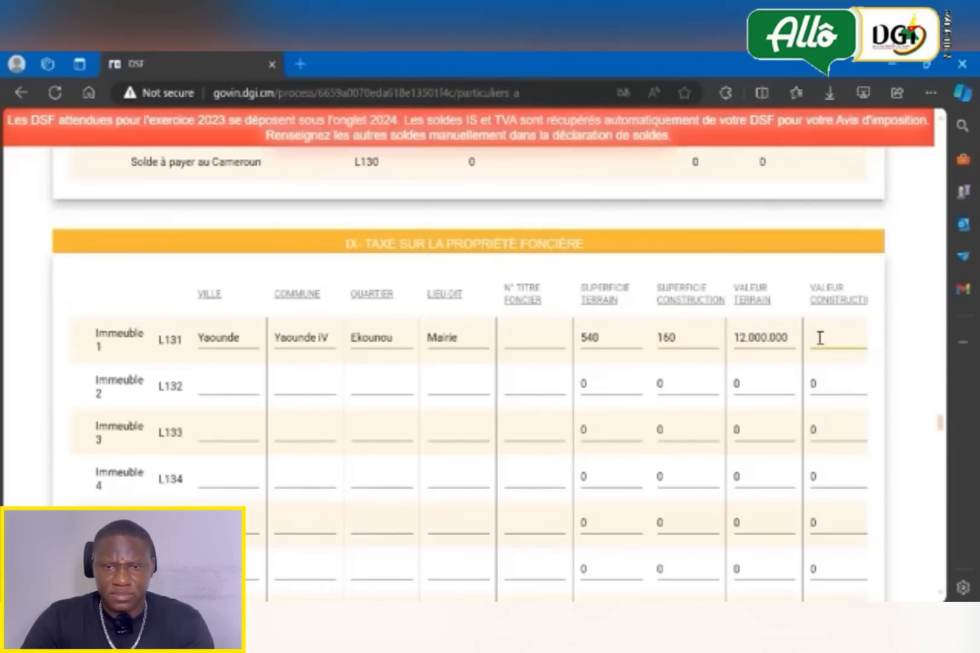
type("3")
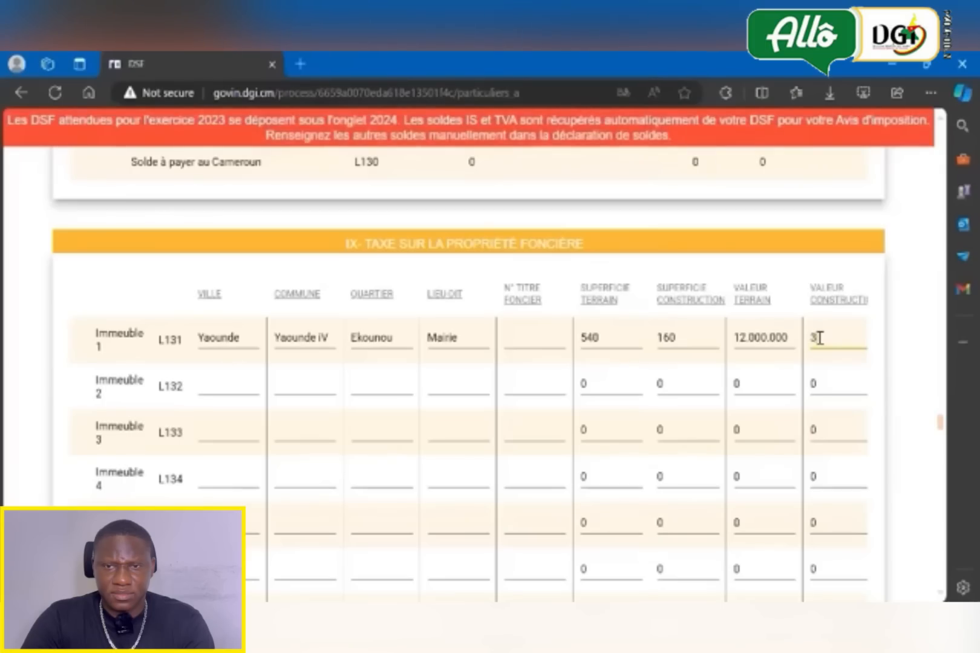
type("000000")
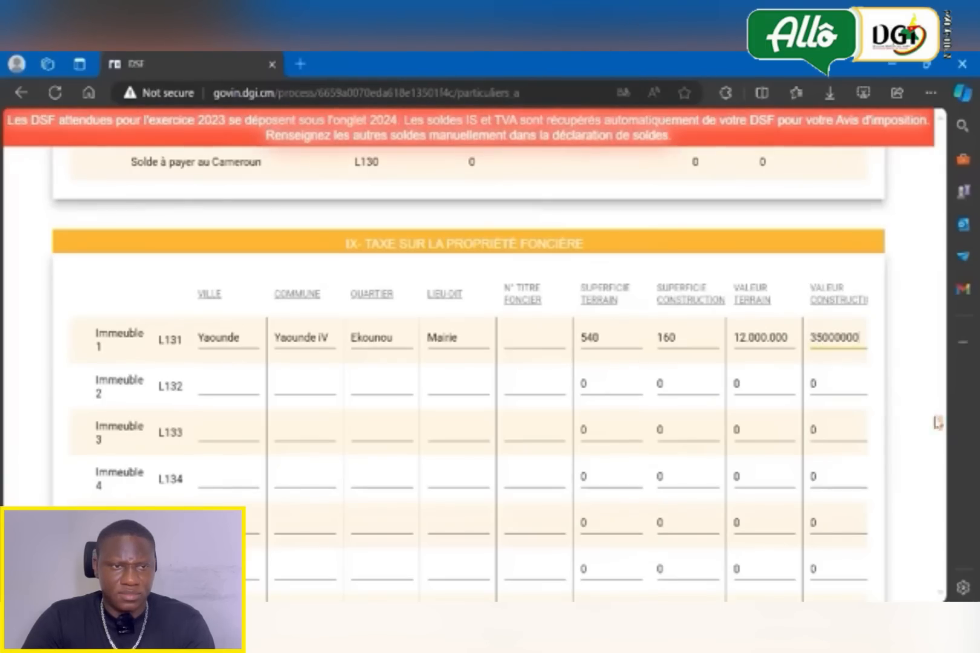
- In the certification section, answer Non to the question "Avez-vous un représentant ?"
left_click_drag(939, 422, 940, 460)
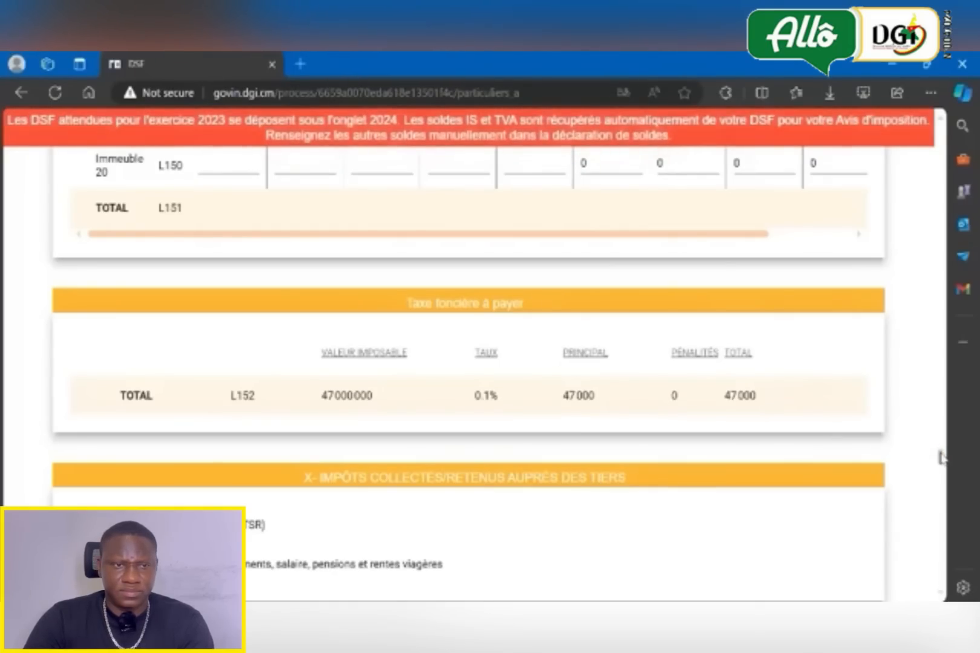
scroll(942, 455, "down", 2)
scroll(941, 460, "down", 15)
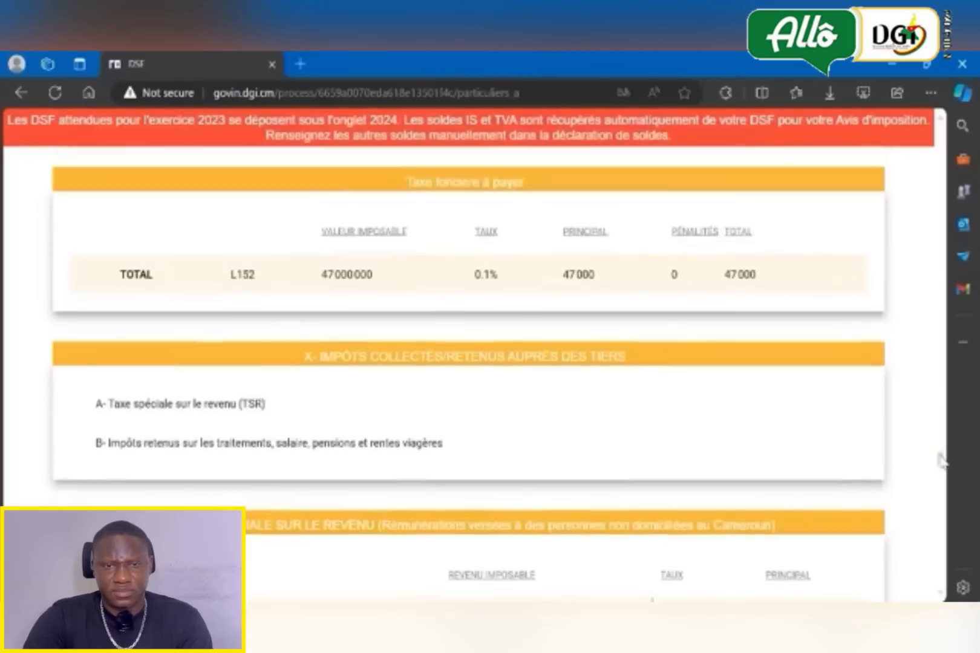
left_click_drag(944, 487, 945, 551)
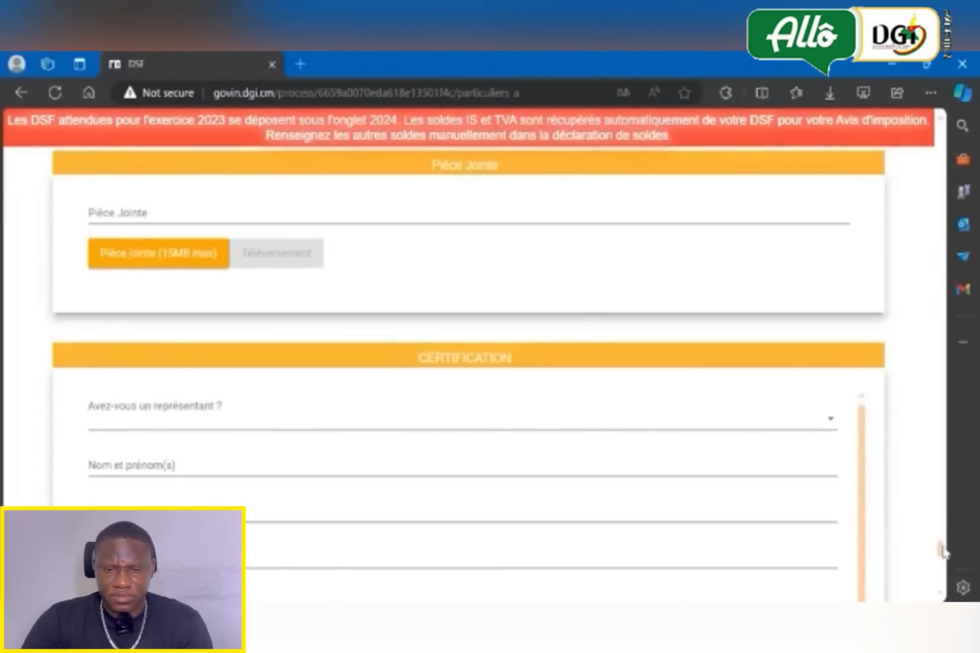
left_click_drag(941, 548, 945, 555)
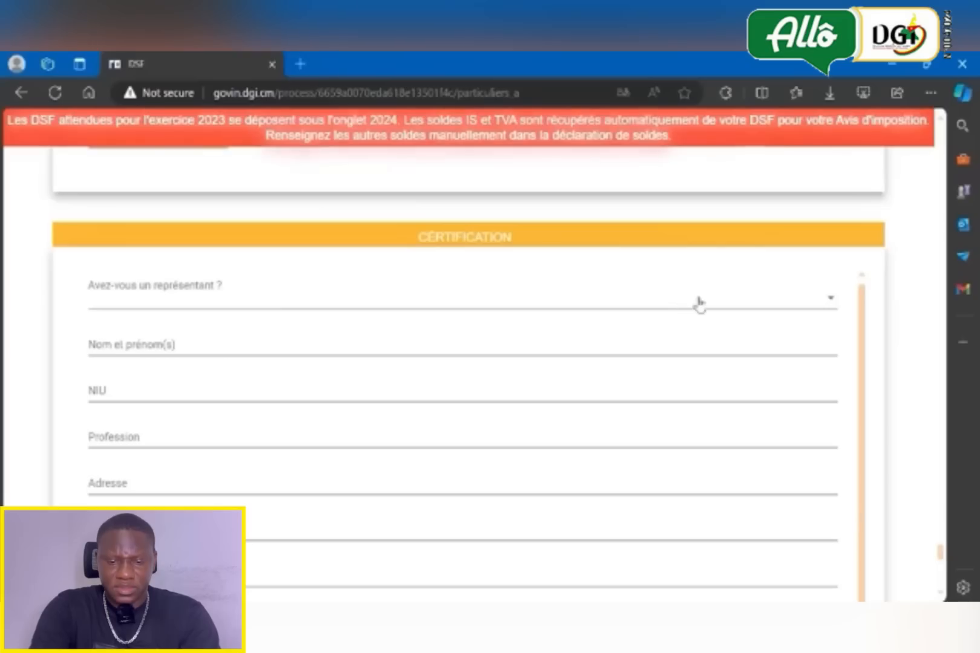
left_click(828, 298)
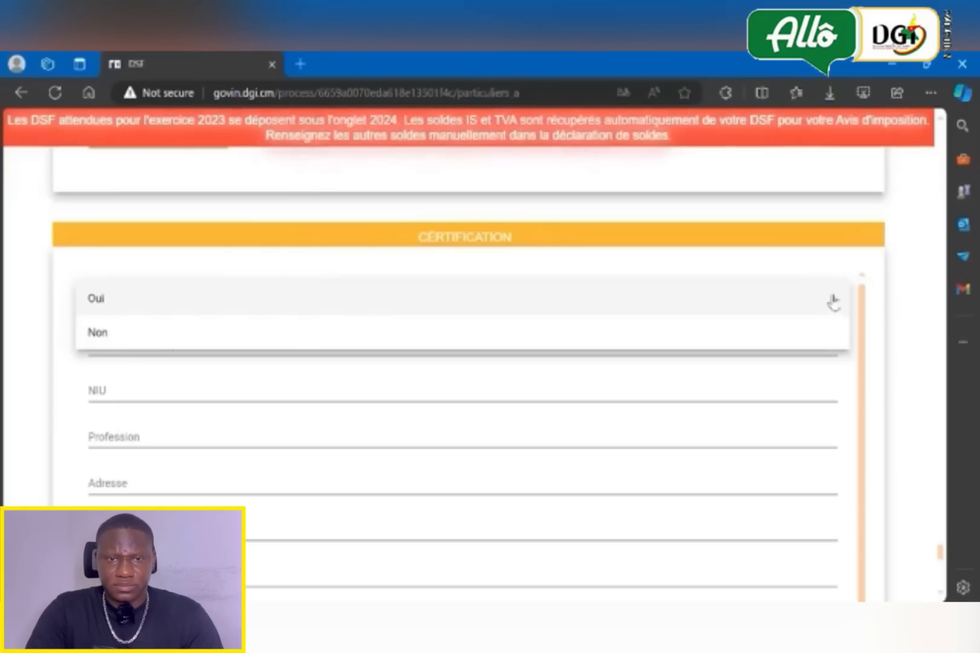
left_click(822, 337)
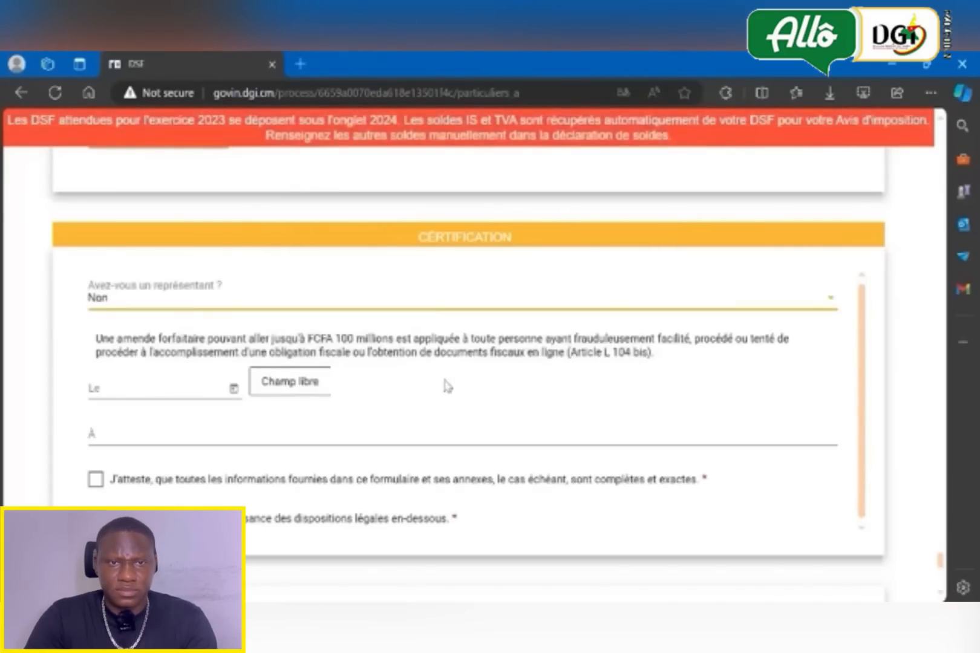
- Set the certification date to 31/5/2024 and enter Yaounde as the place of signing
left_click(199, 388)
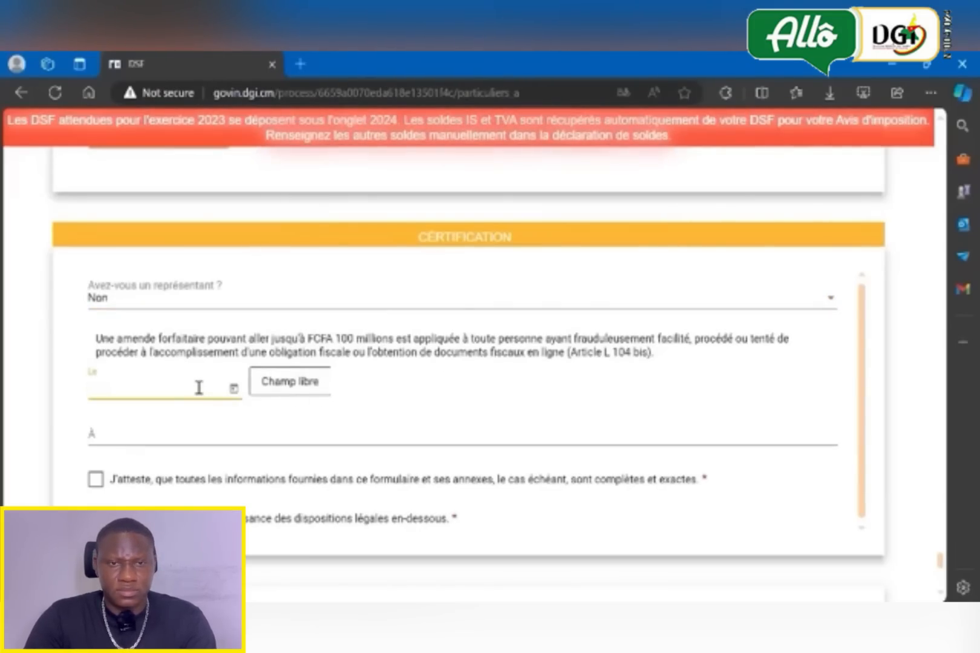
left_click(233, 388)
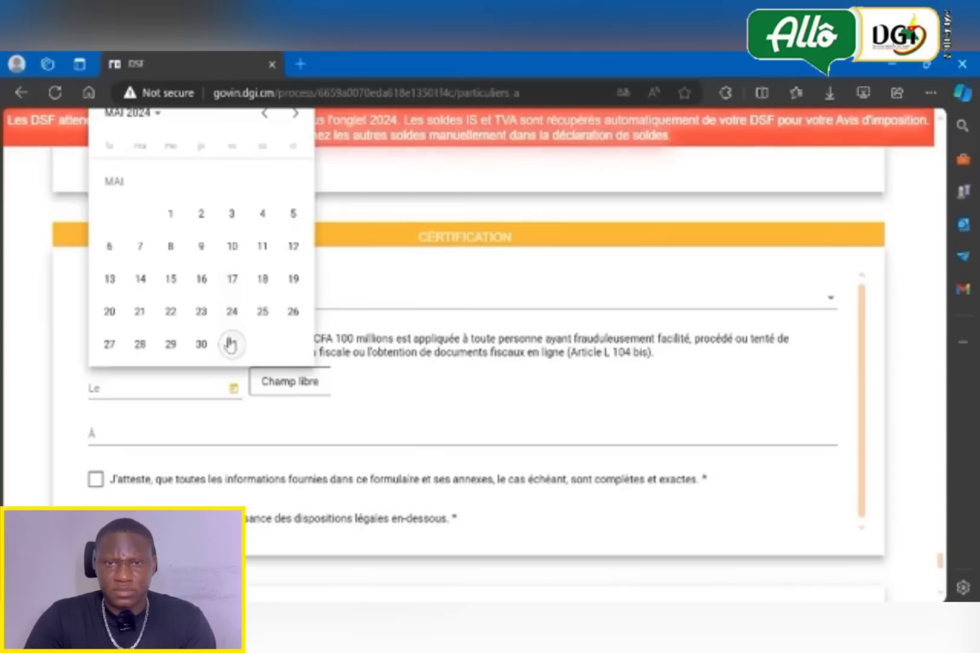
left_click(230, 345)
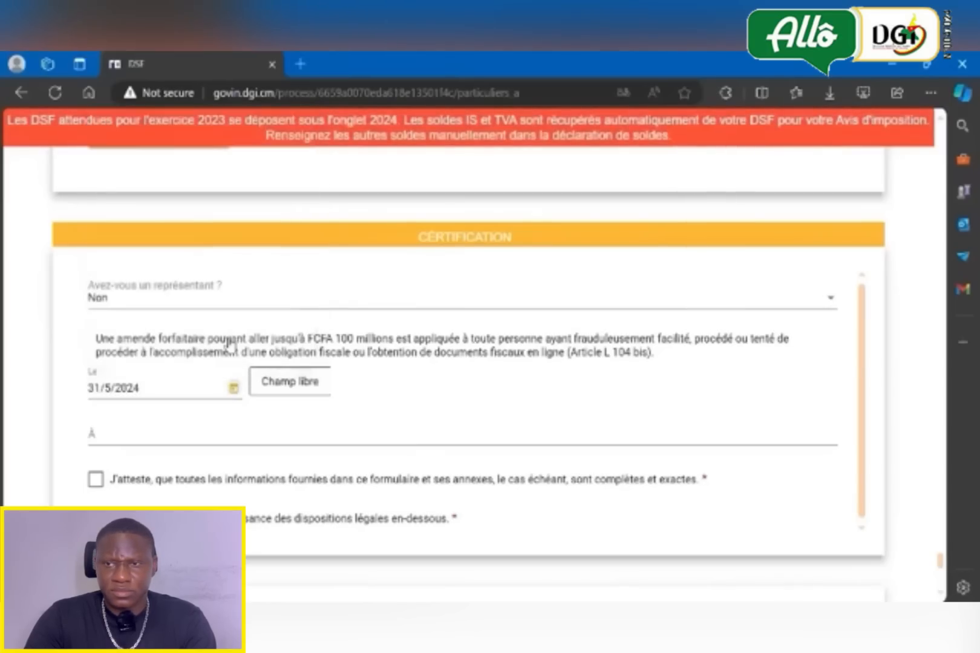
left_click(117, 437)
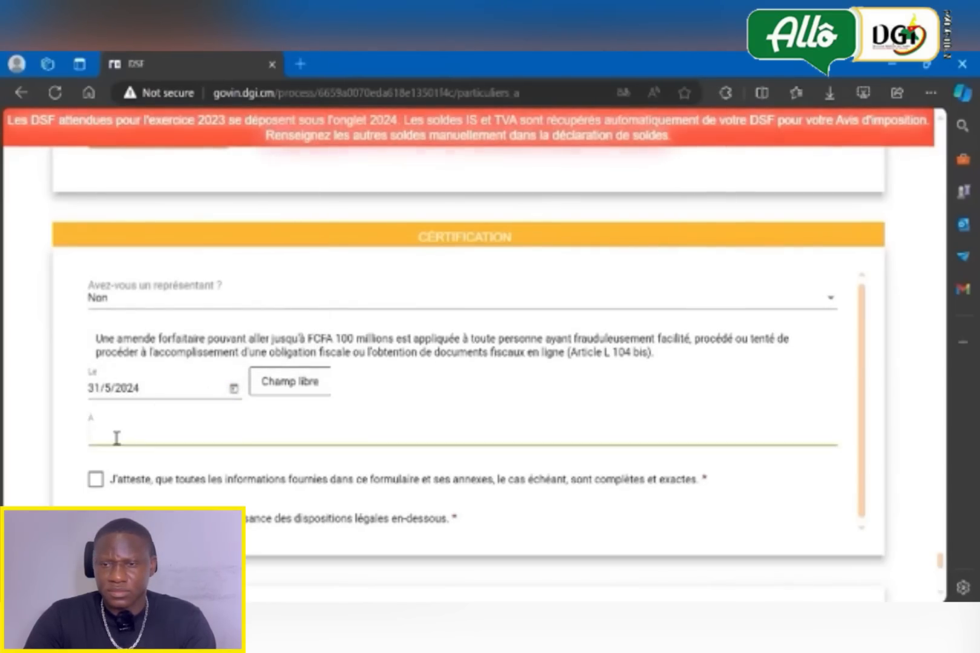
type("Yaounde")
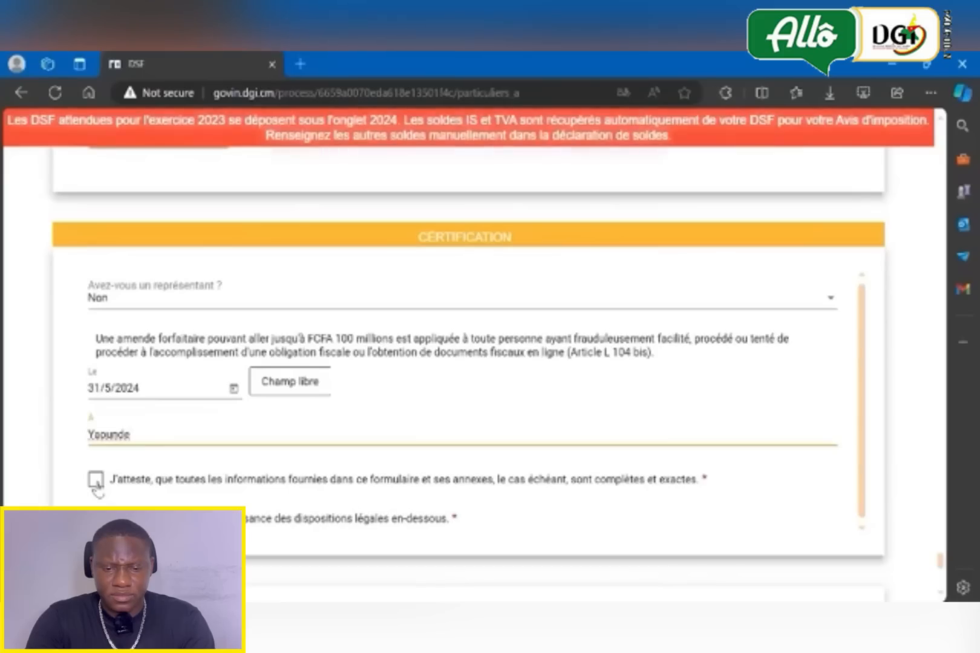
- Accept both certification statements, on accuracy and on the legal provisions, and save the form as complete
left_click(95, 480)
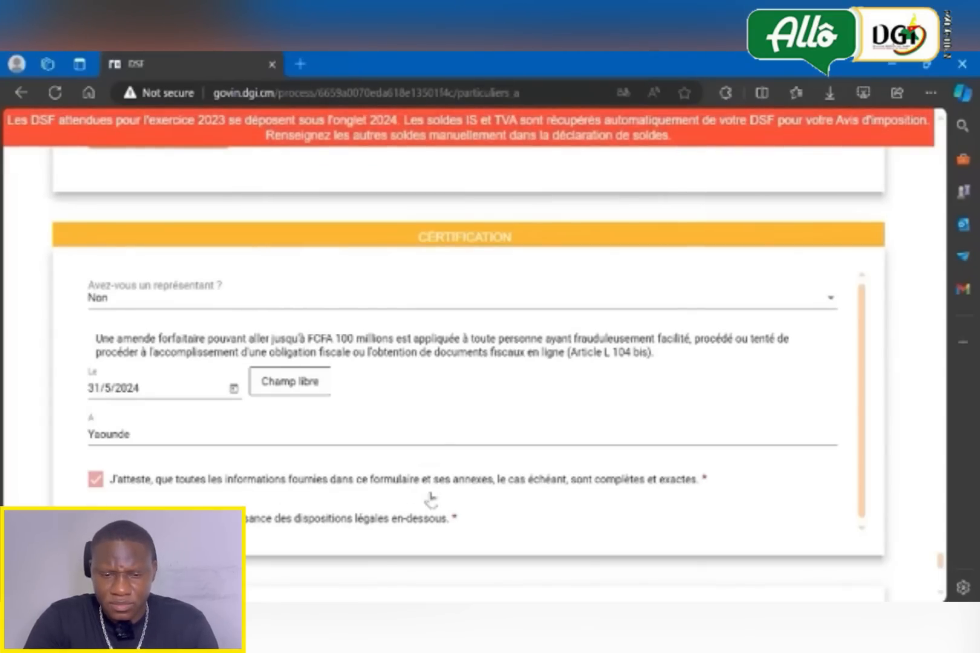
scroll(942, 573, "down", 5)
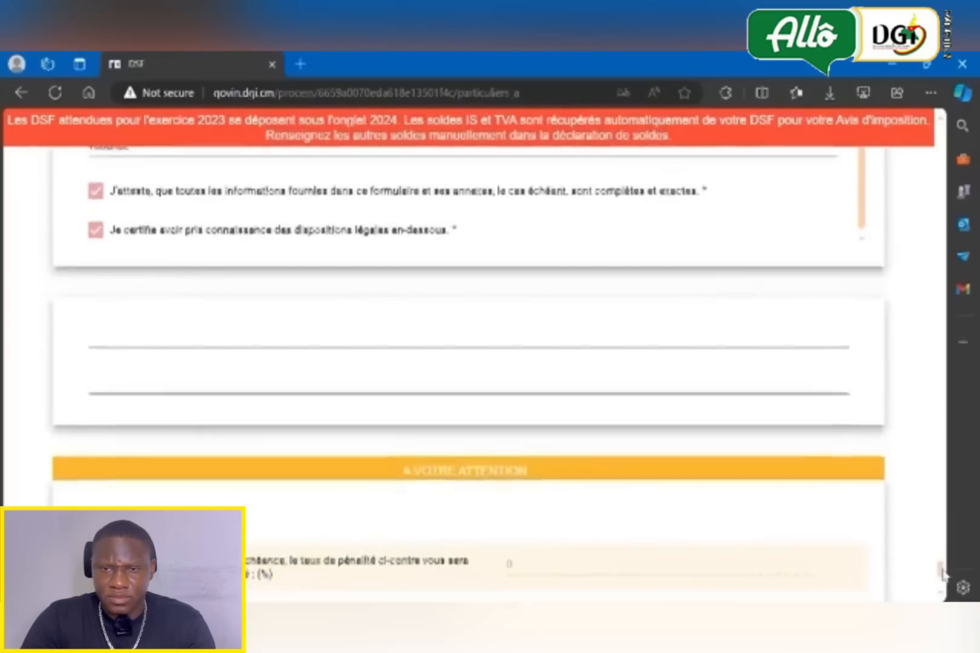
scroll(942, 574, "down", 3)
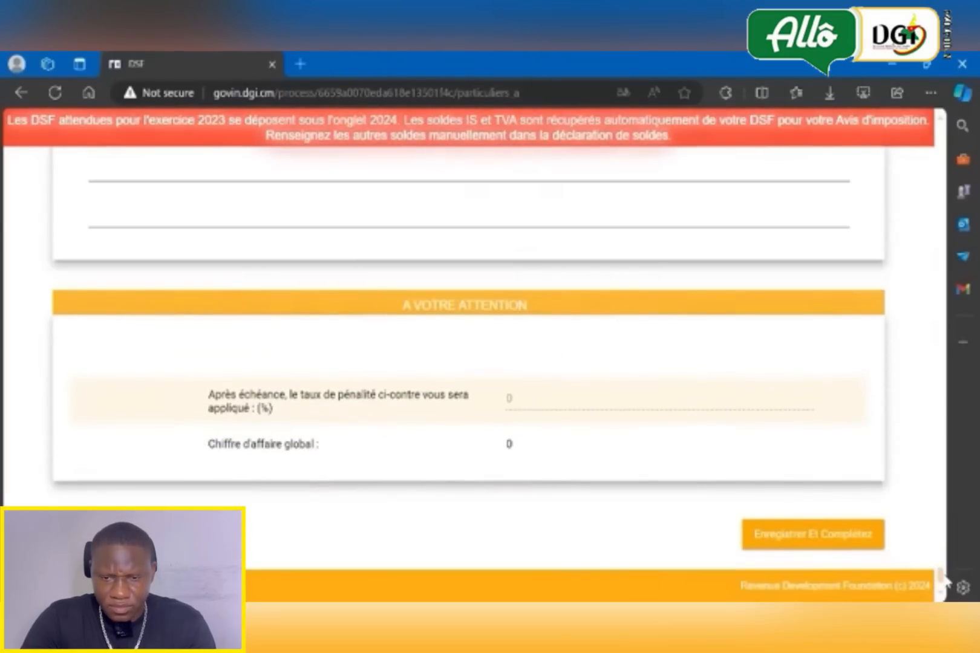
left_click(836, 546)
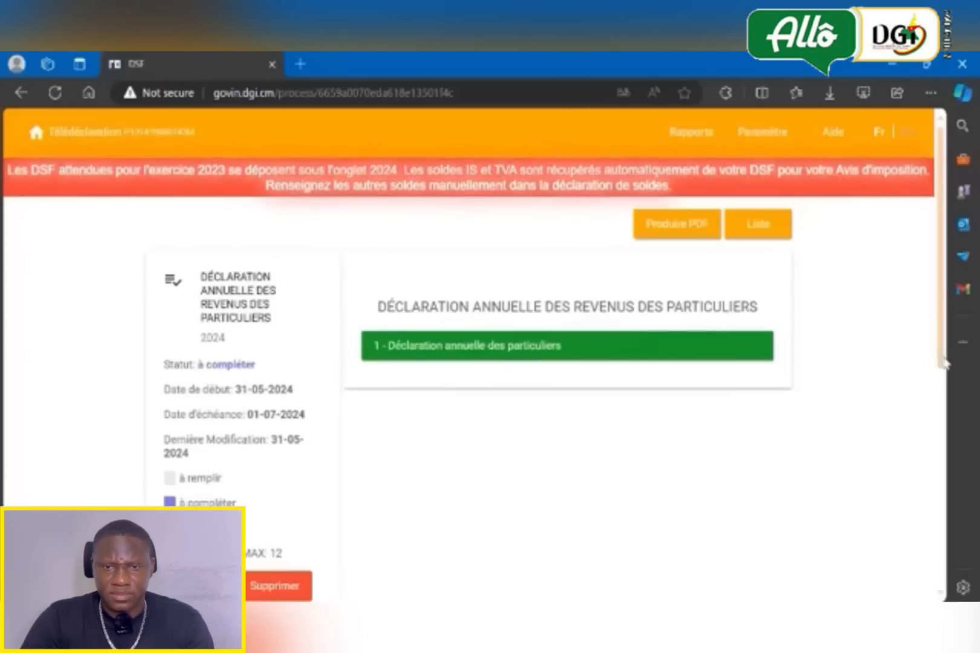
- Submit the completed annual income declaration and confirm the submission
scroll(785, 322, "down", 2)
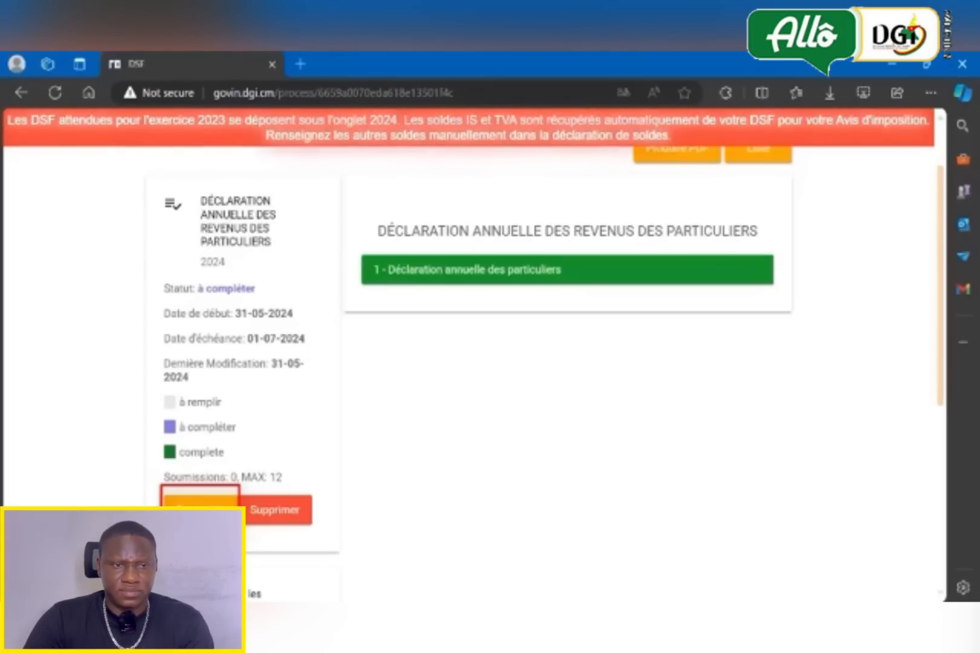
left_click(200, 508)
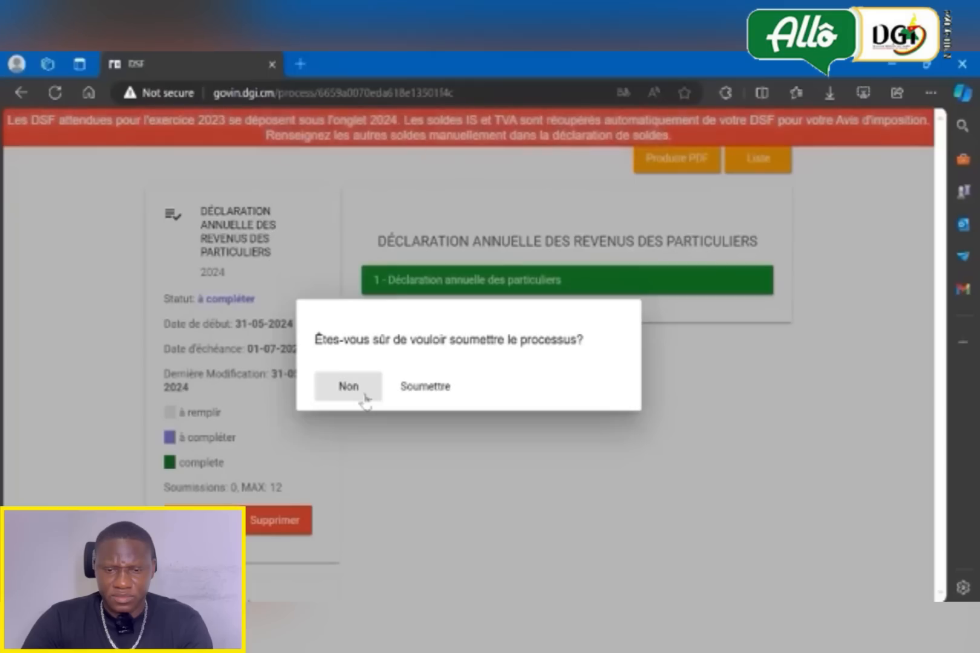
left_click(424, 388)
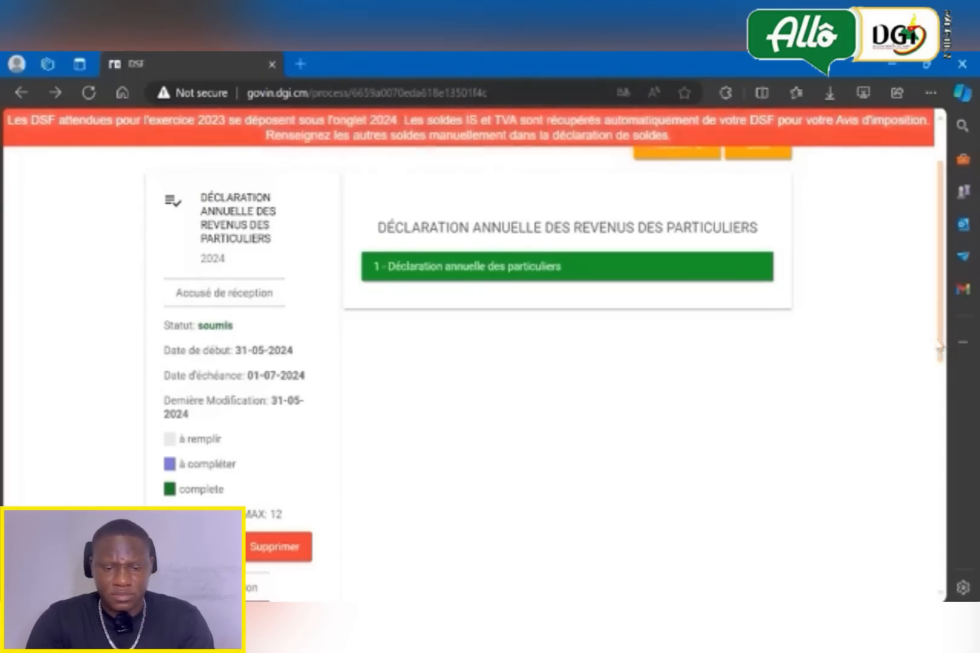
- Download the accusé de réception of the submitted declaration and open the PDF
scroll(879, 366, "down", 1)
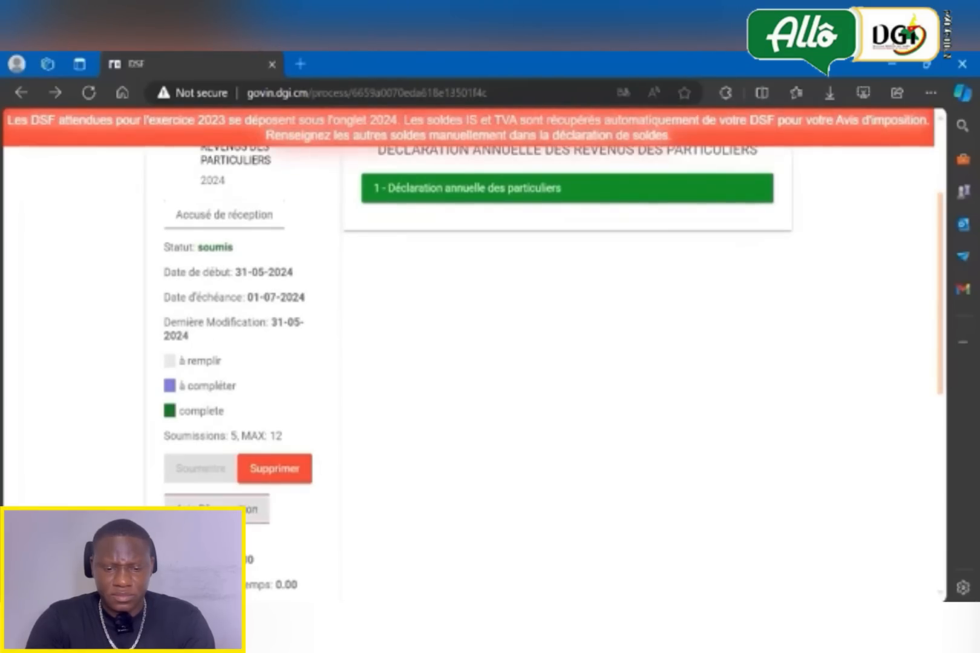
left_click(232, 227)
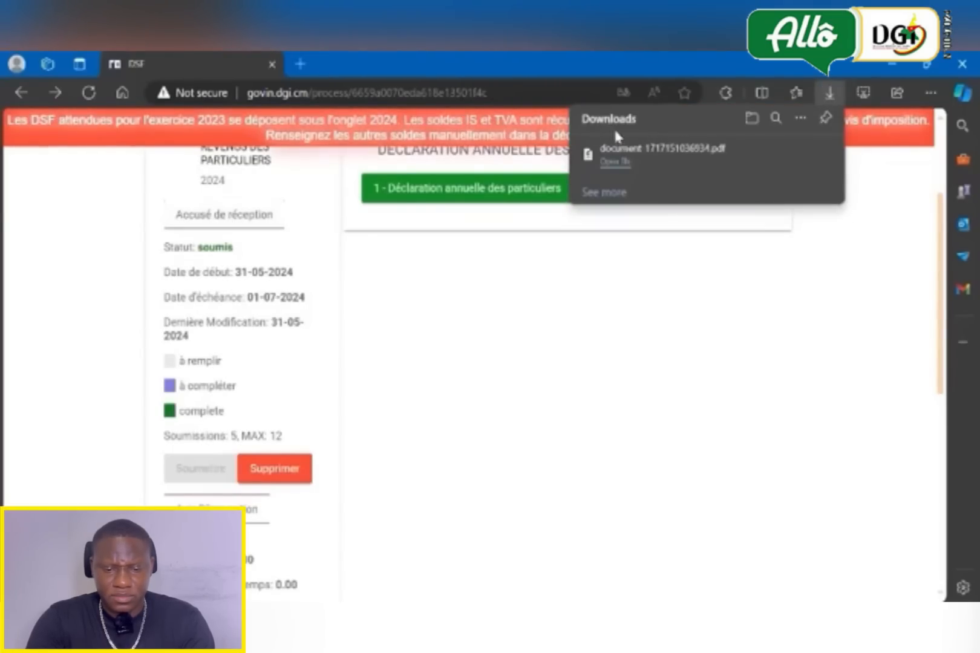
left_click(627, 146)
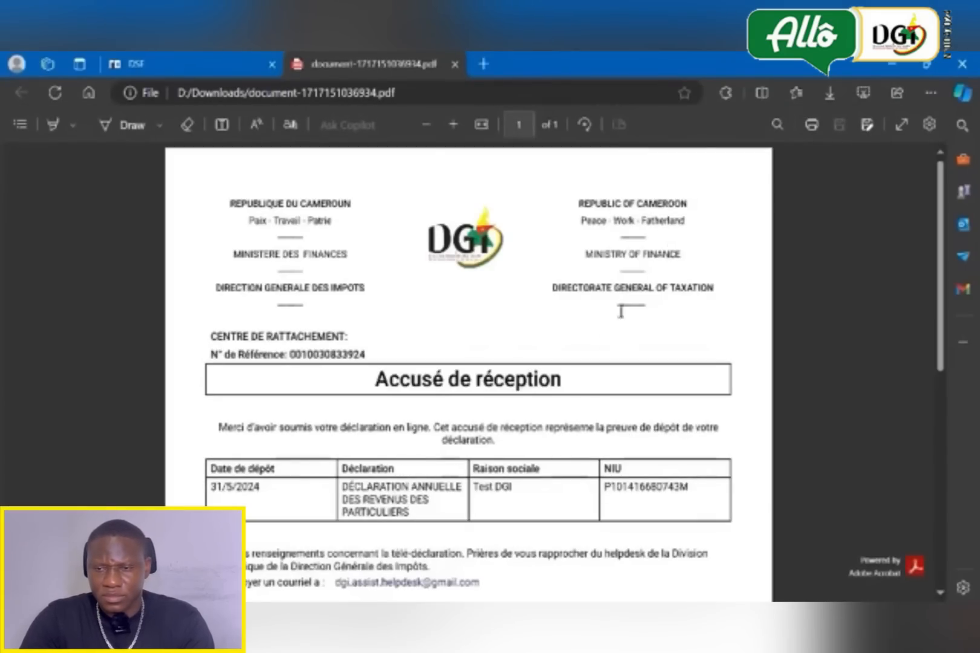
- Return to the declaration page, download the avis d'imposition and open the PDF
left_click(138, 65)
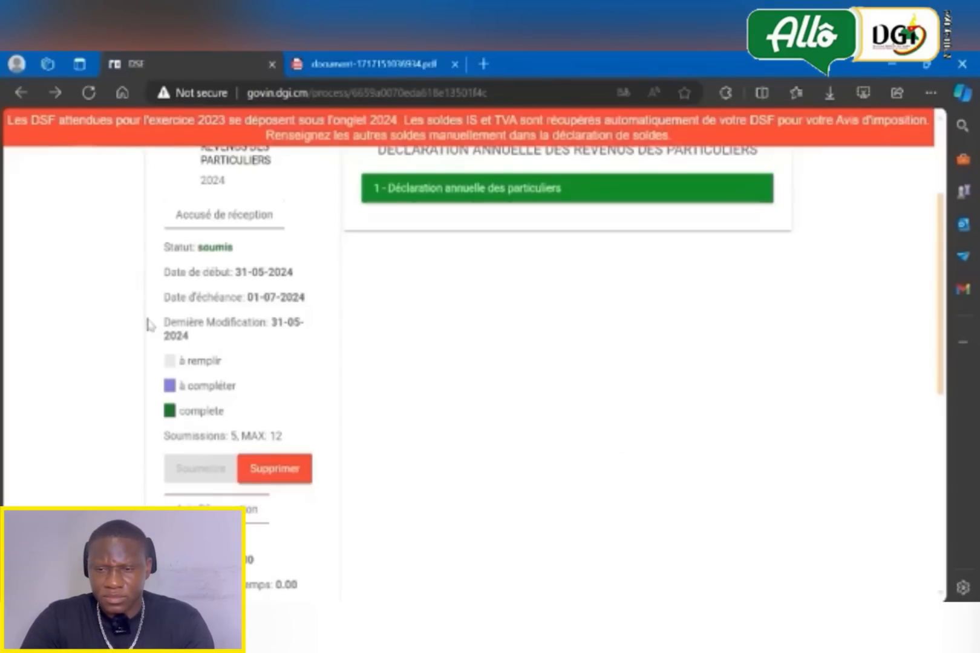
left_click(216, 509)
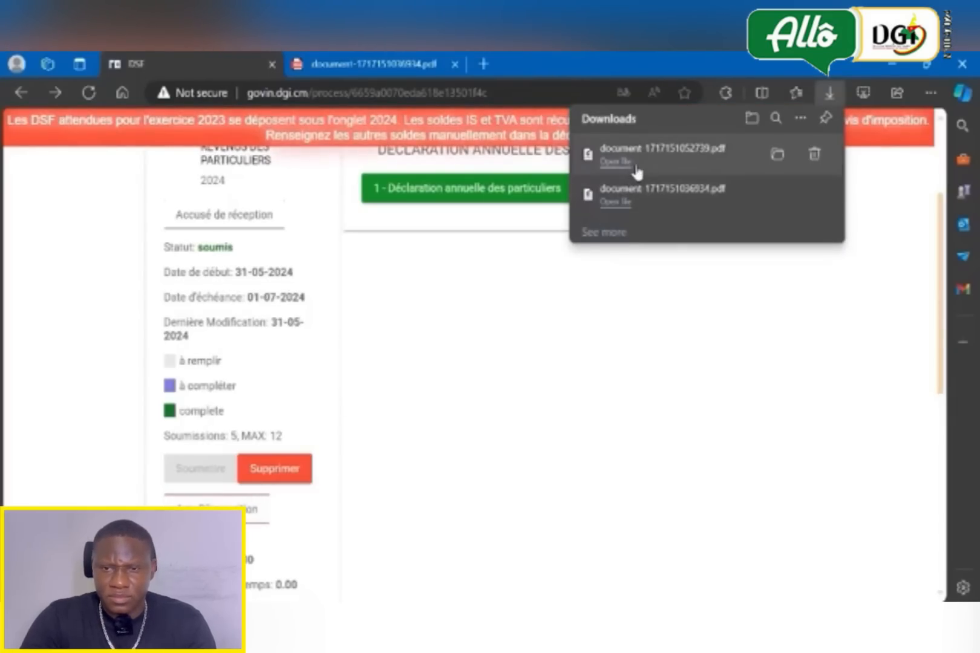
left_click(638, 172)
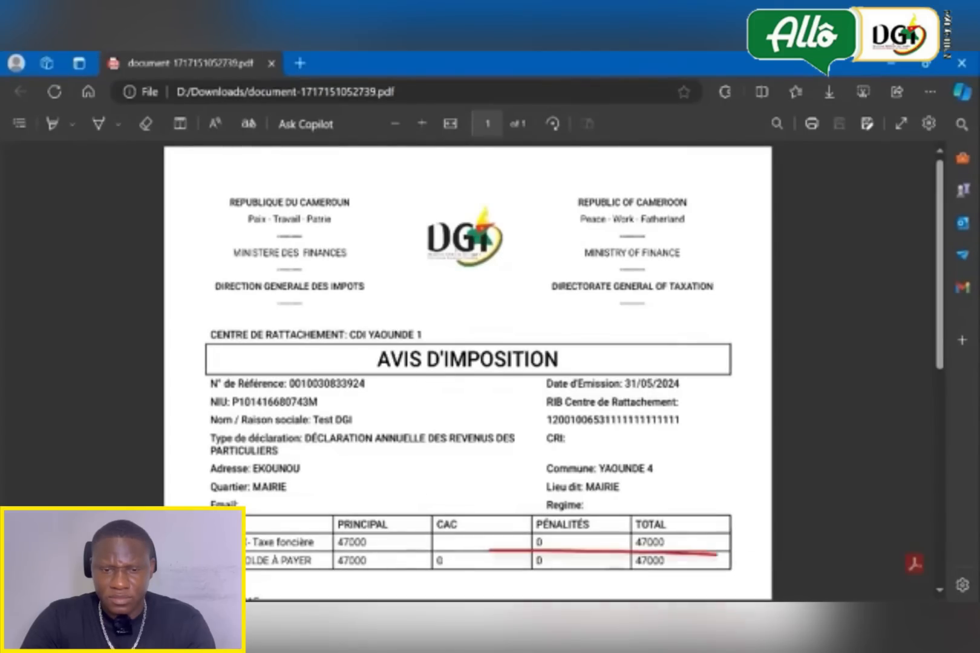